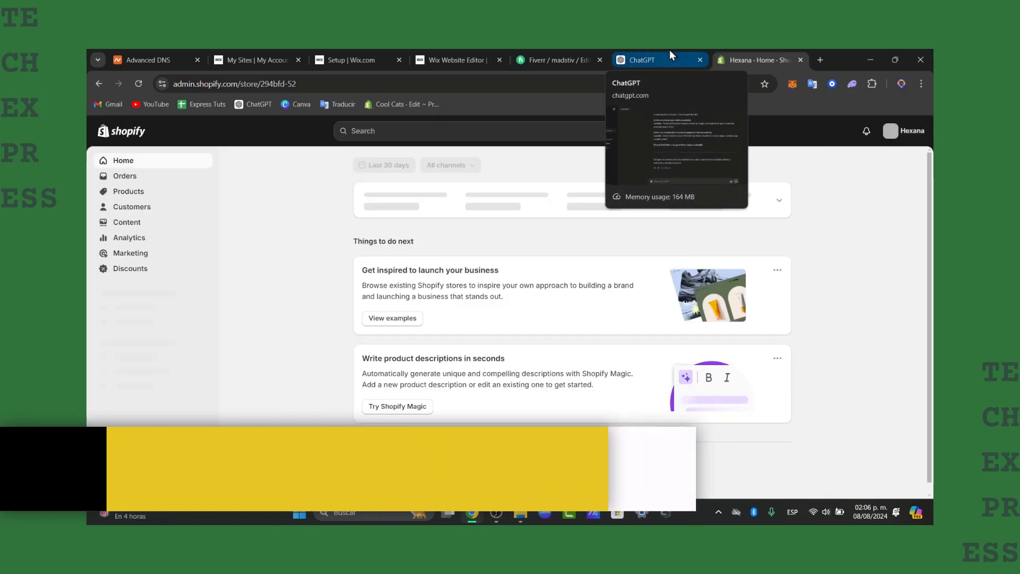
Check store alerts and review installed apps in settings, cancelling the AutoDS uninstall
click(866, 133)
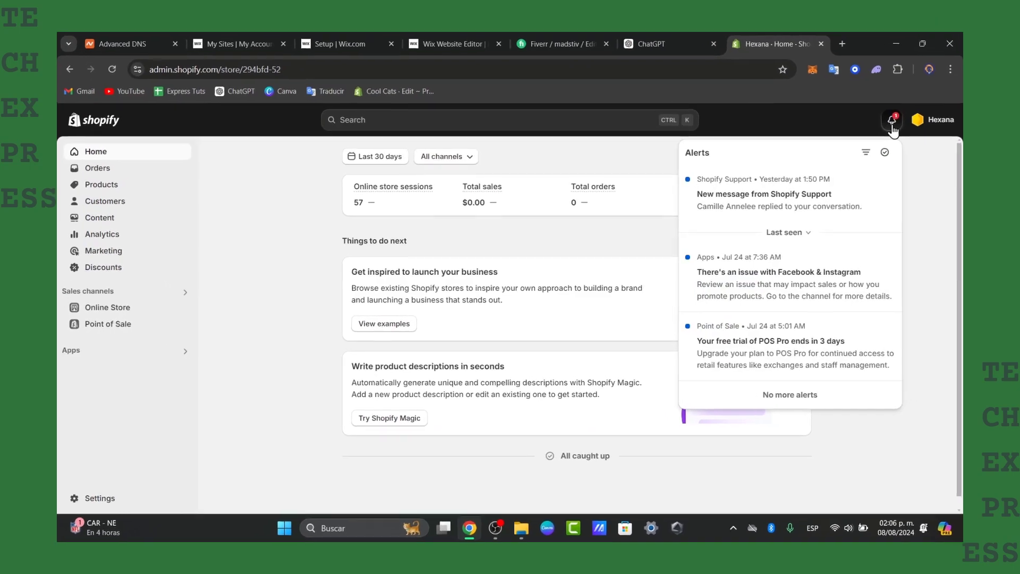
click(866, 134)
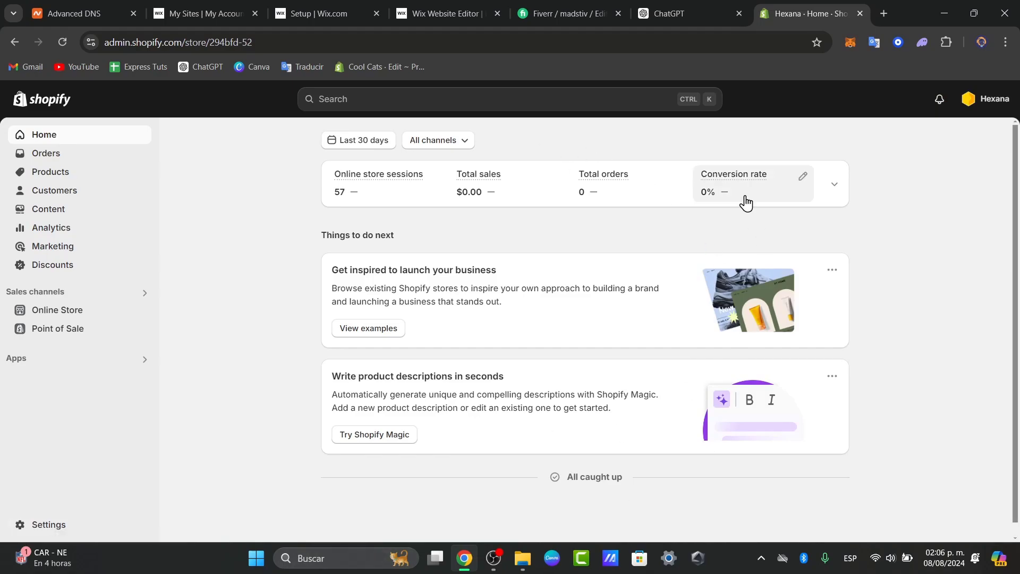
click(64, 523)
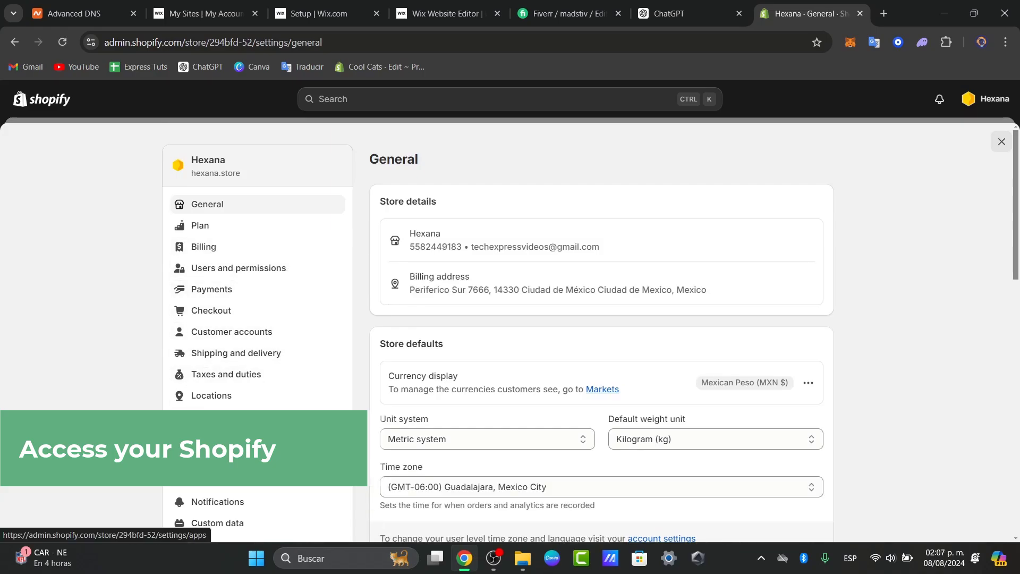
click(243, 438)
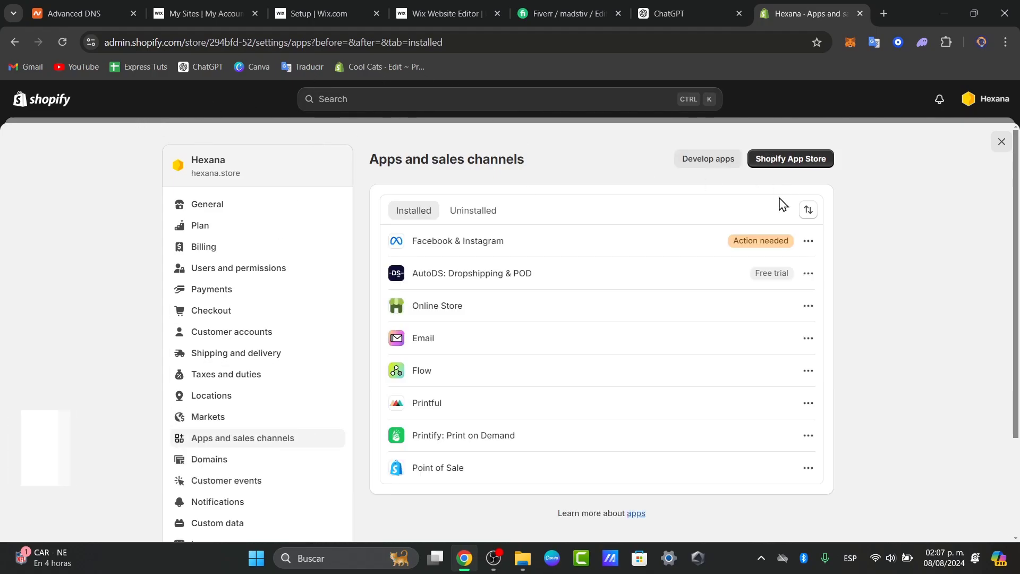
click(808, 273)
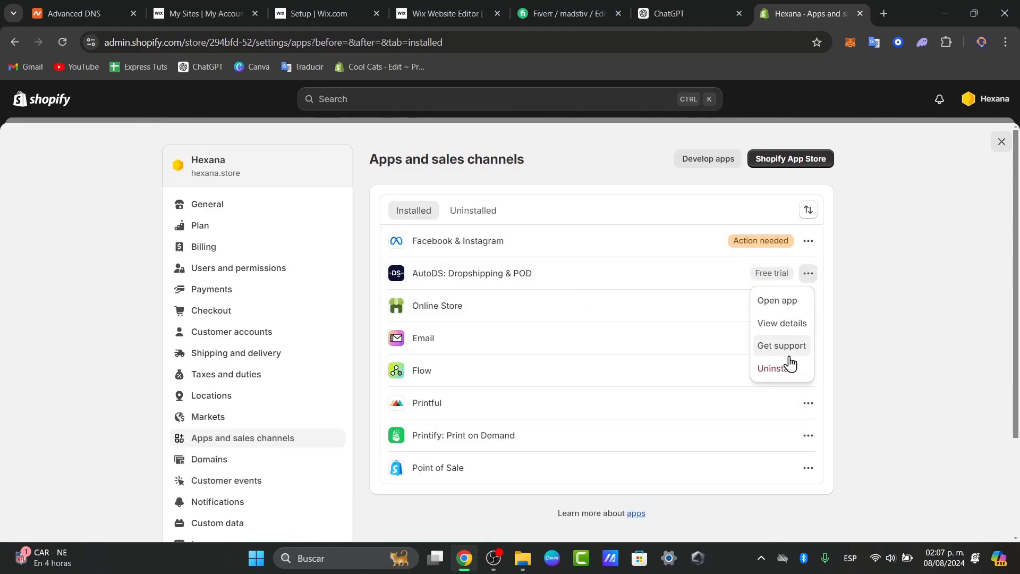
click(789, 366)
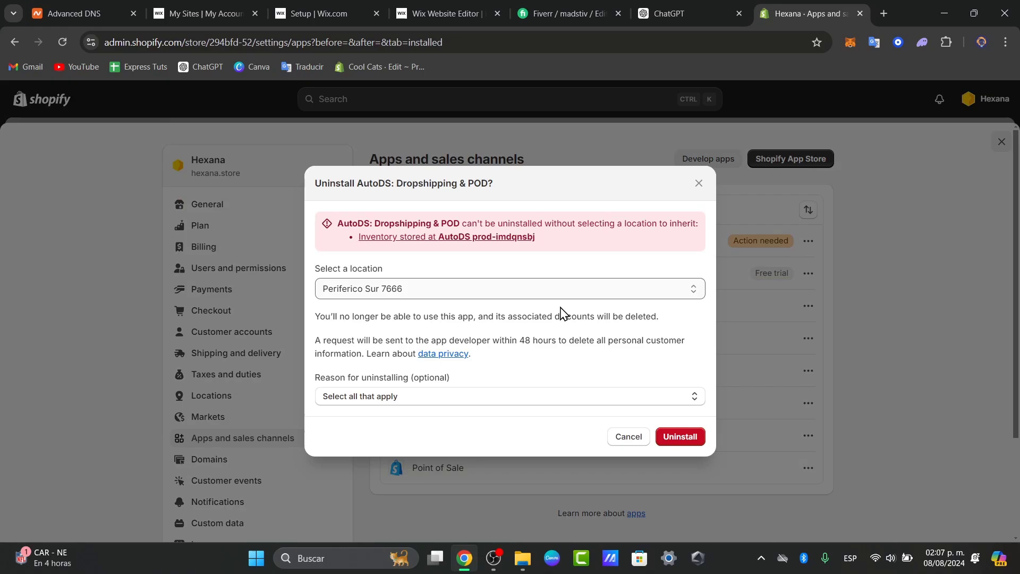
key(Escape)
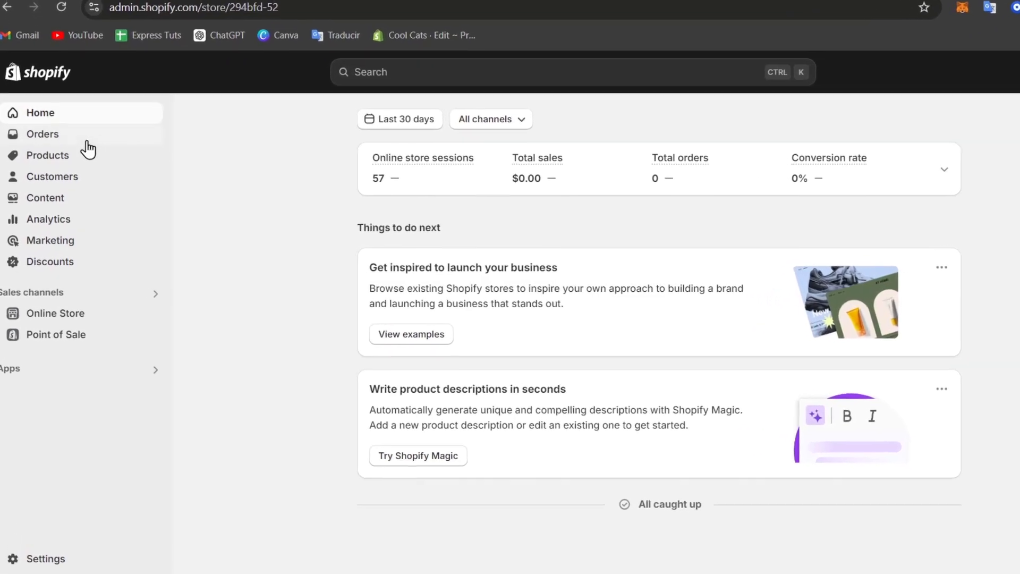
Preview the Oversized Circle Shape Shirt storefront page from Products, then close the preview
click(90, 151)
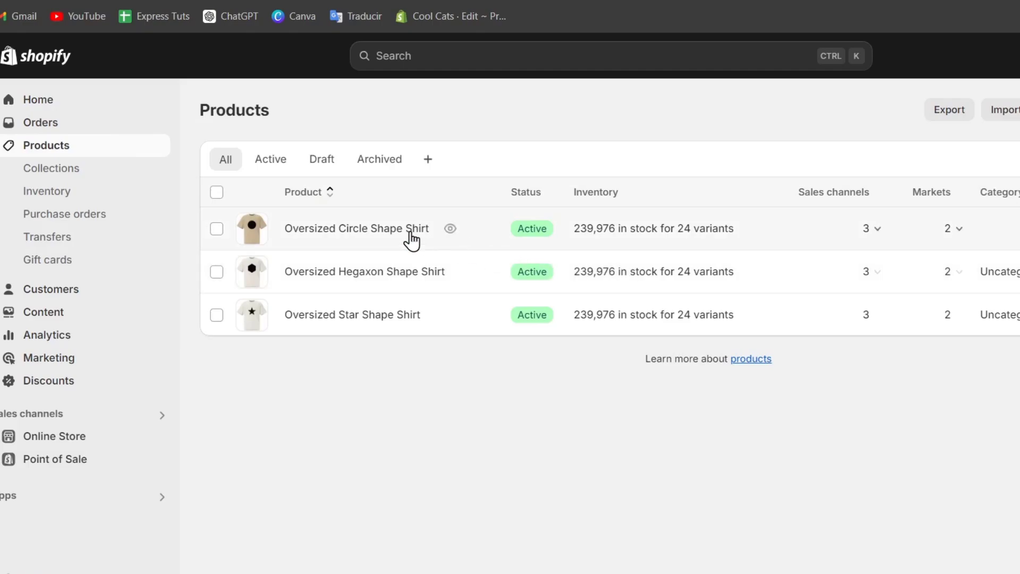
click(452, 230)
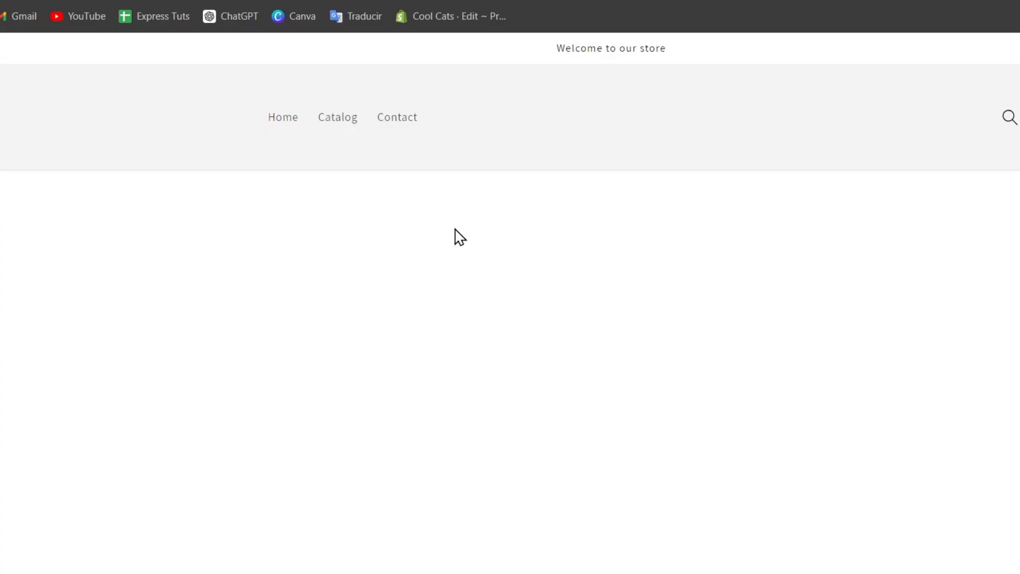
scroll(696, 274, down, 3)
scroll(697, 274, down, 15)
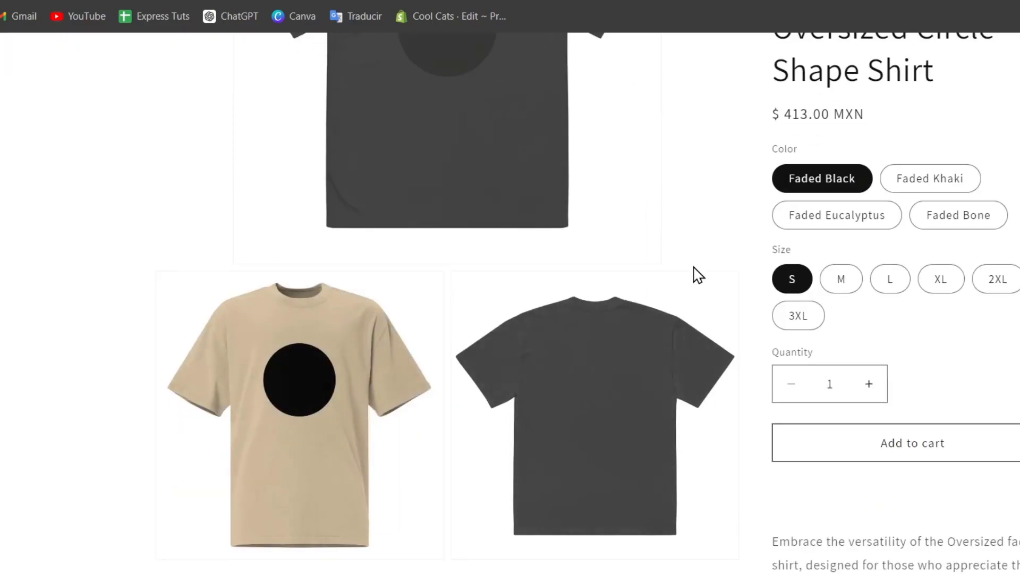
scroll(729, 381, down, 5)
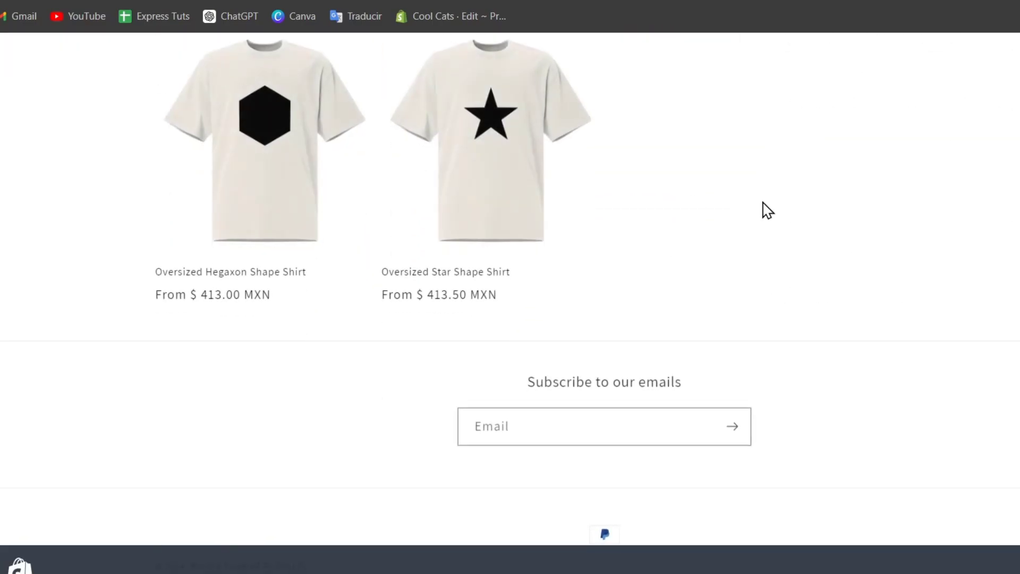
scroll(763, 210, up, 4)
scroll(938, 274, up, 7)
scroll(910, 405, down, 7)
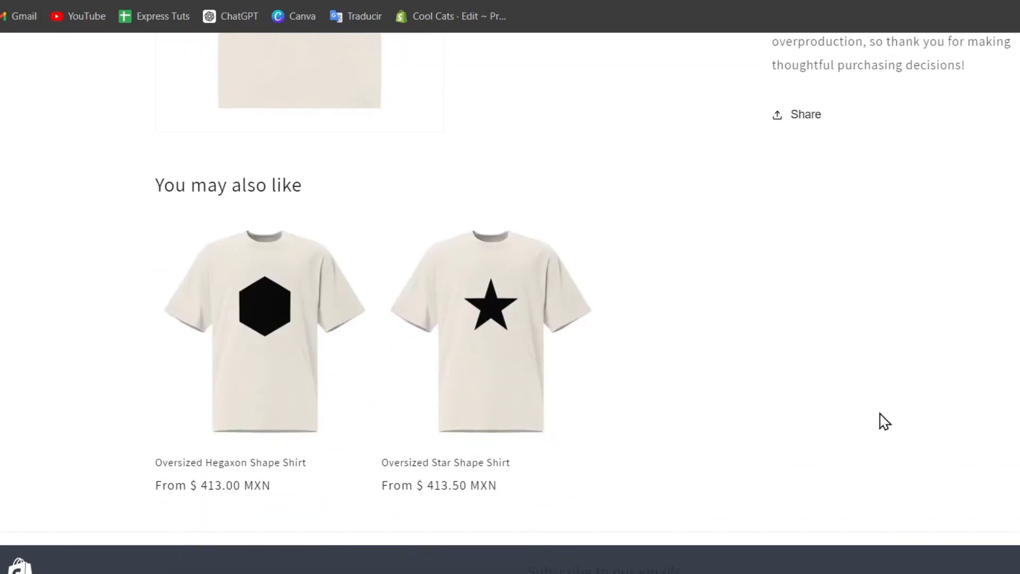
scroll(951, 231, up, 10)
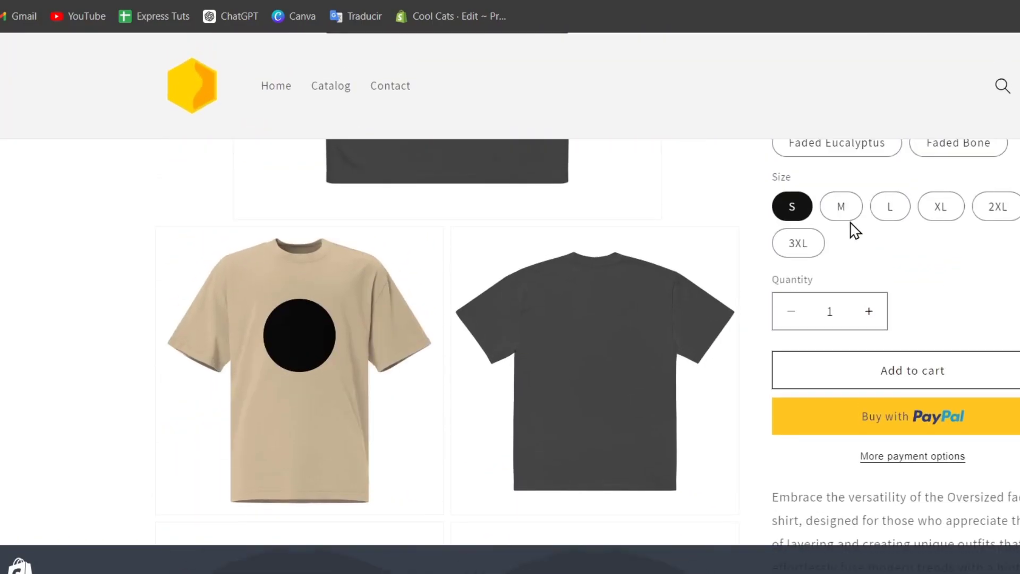
scroll(829, 241, up, 2)
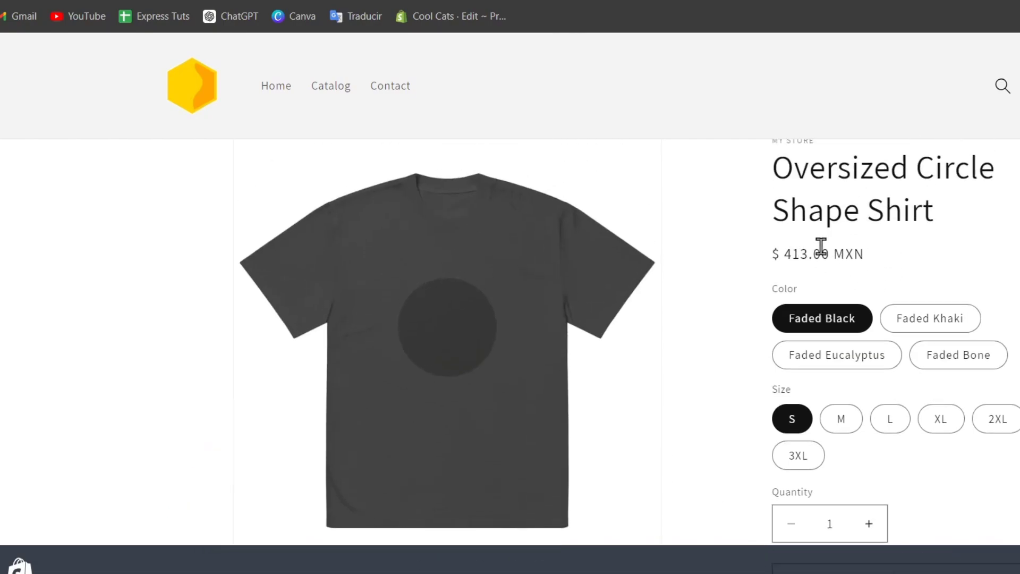
scroll(979, 237, up, 2)
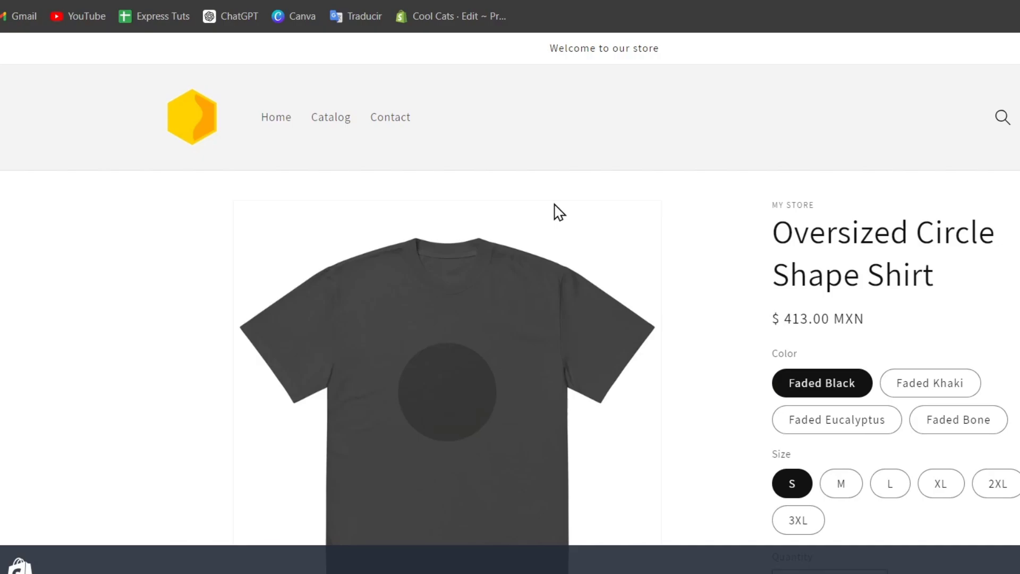
key(ctrl+w)
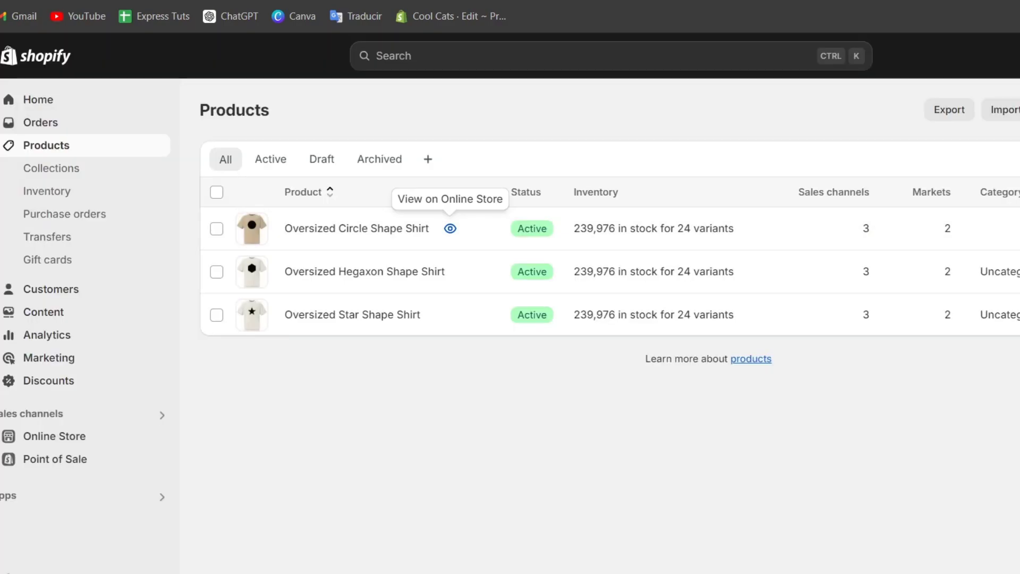
Search the apps for 'ju' to reach the Judge.me Reviews install page
click(73, 504)
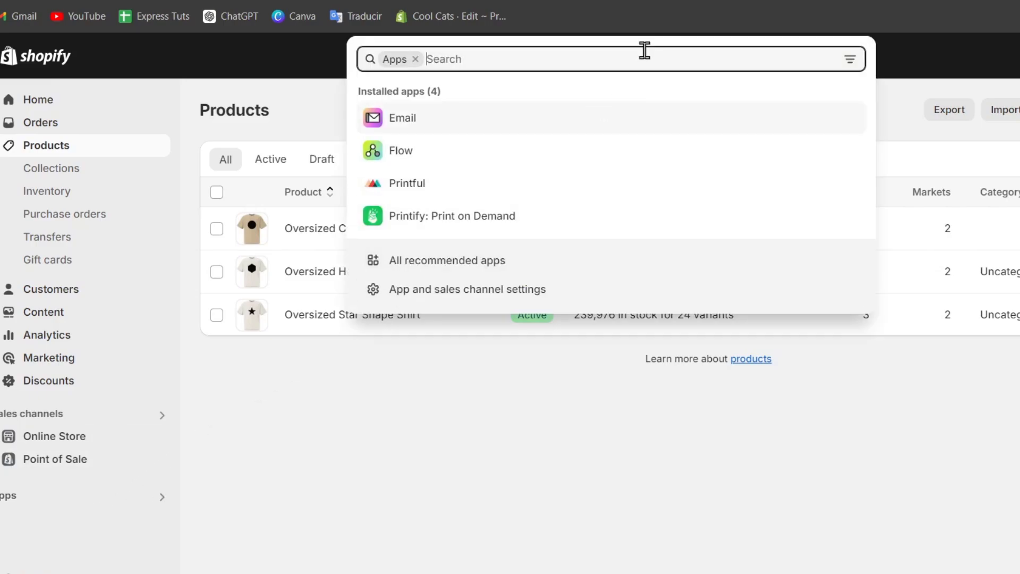
text(ju)
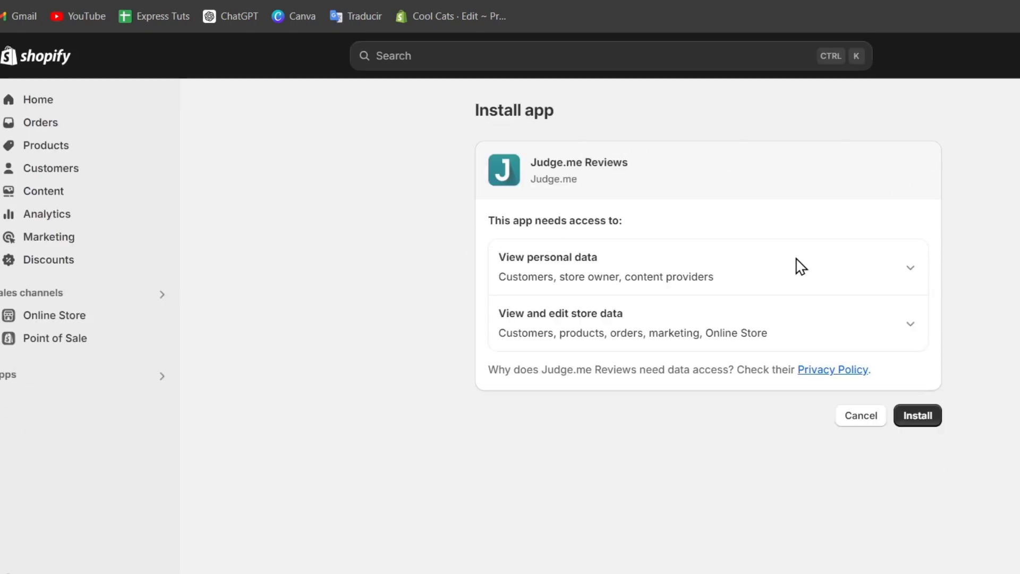
Install the Judge.me Reviews app from its install page
click(914, 419)
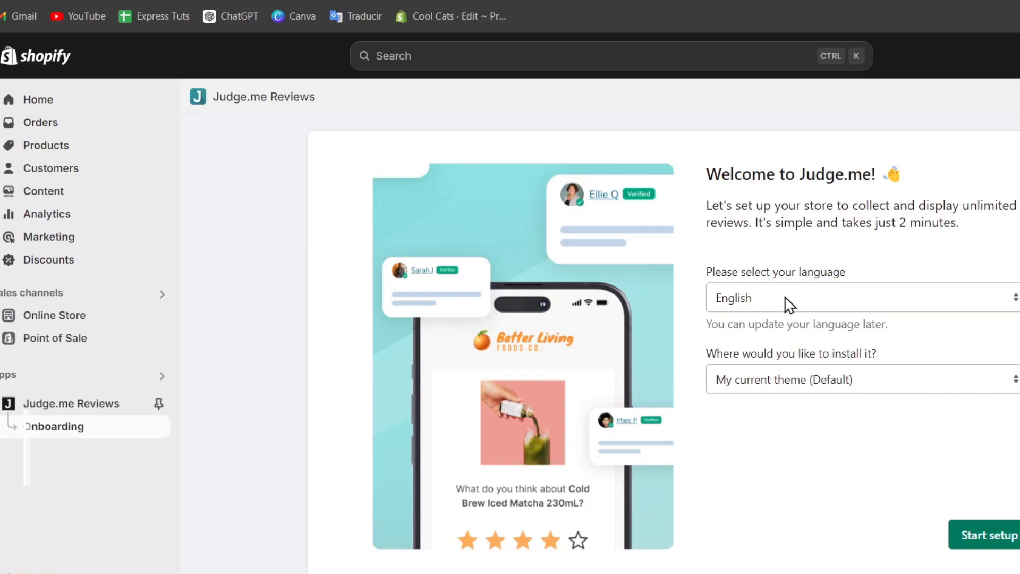
Start Judge.me setup on My current theme (Default) and enlarge the app embed preview
click(860, 386)
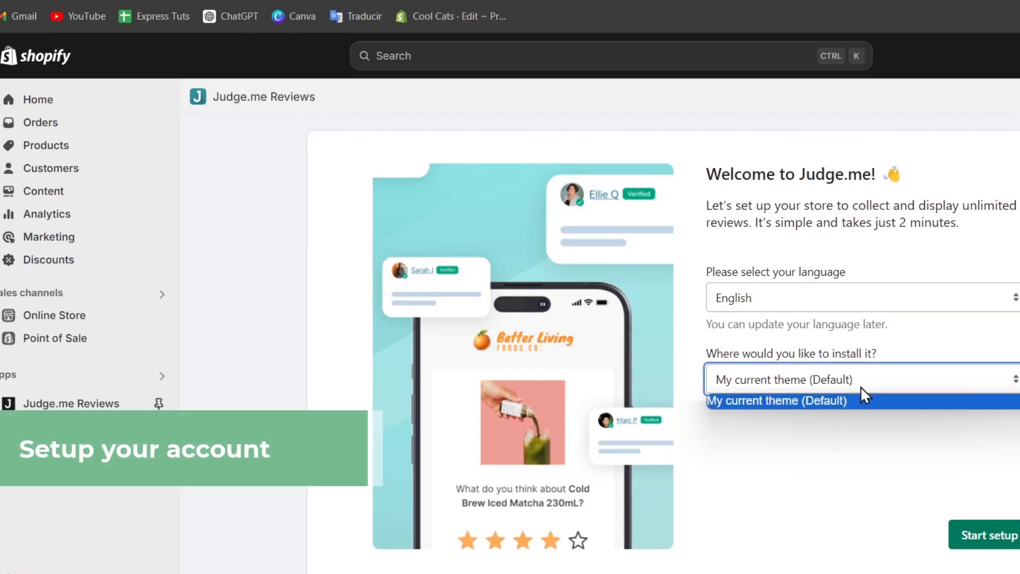
click(861, 387)
click(979, 539)
click(979, 539)
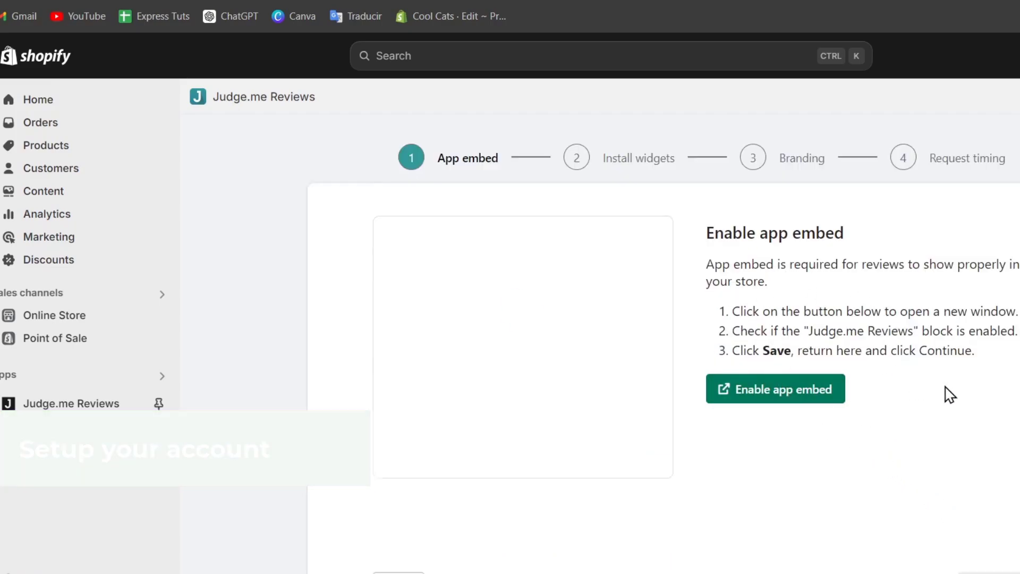
scroll(948, 393, down, 2)
scroll(950, 394, up, 2)
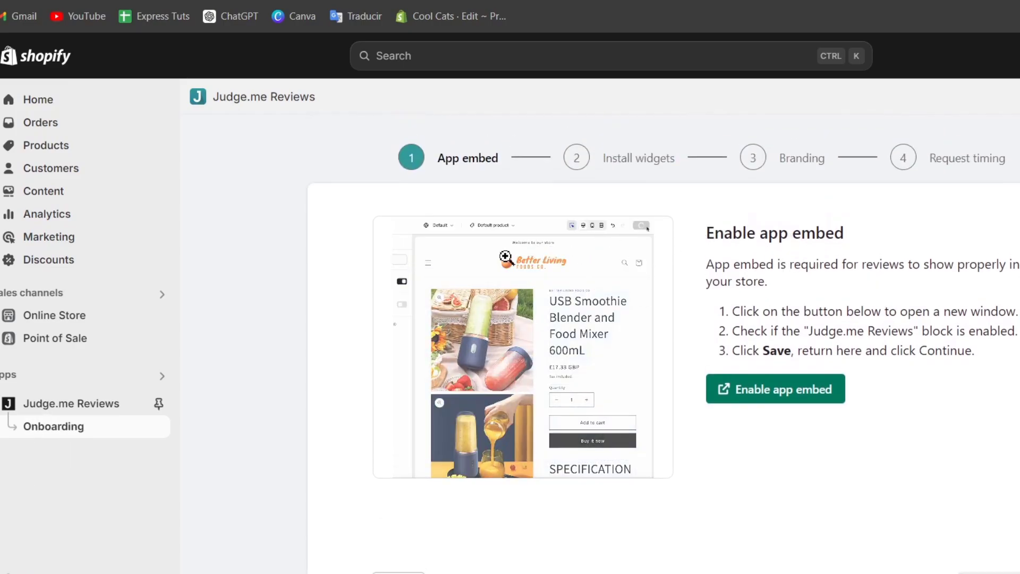
click(494, 322)
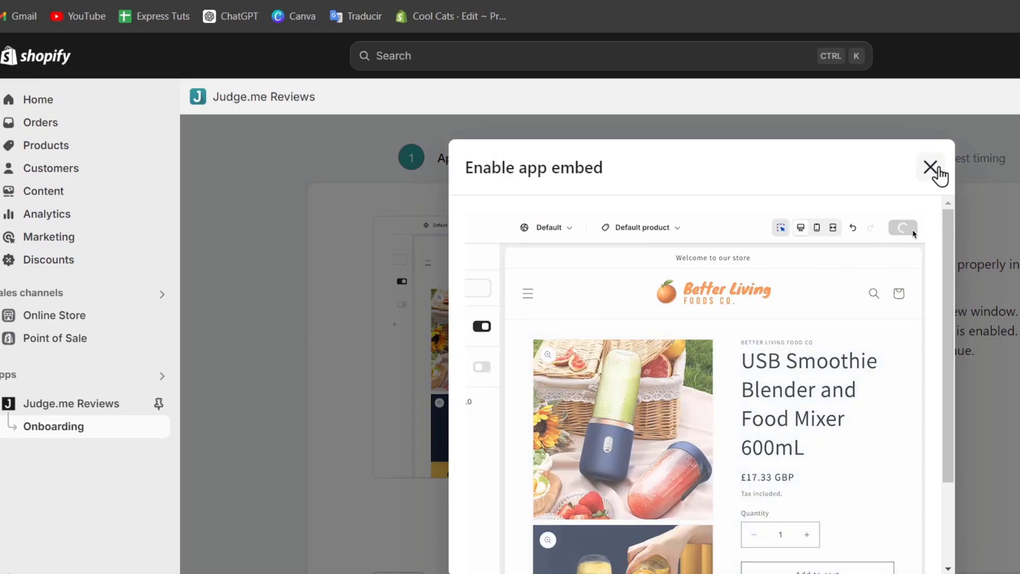
Turn on the Judge.me app embed in the theme editor and return to onboarding
click(933, 168)
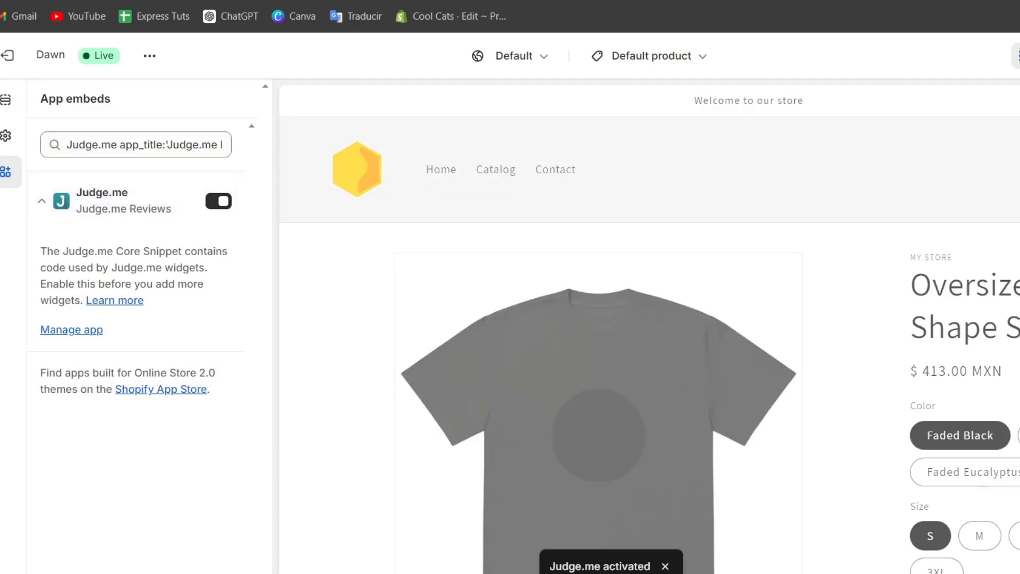
key(ctrl+w)
Continue onboarding and add the Judge.me review widget to product pages via the theme editor
scroll(914, 159, down, 2)
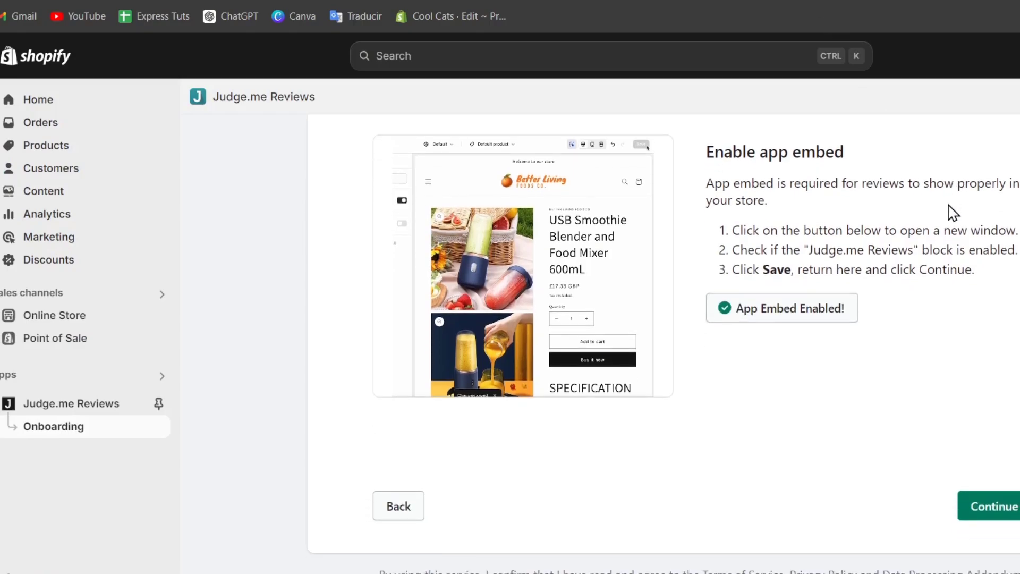
click(1008, 507)
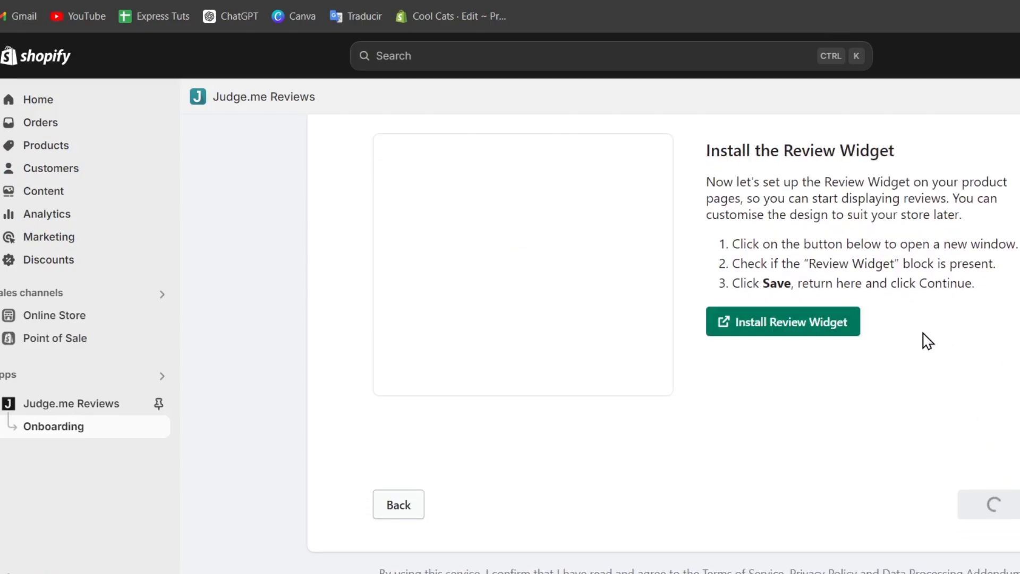
click(822, 339)
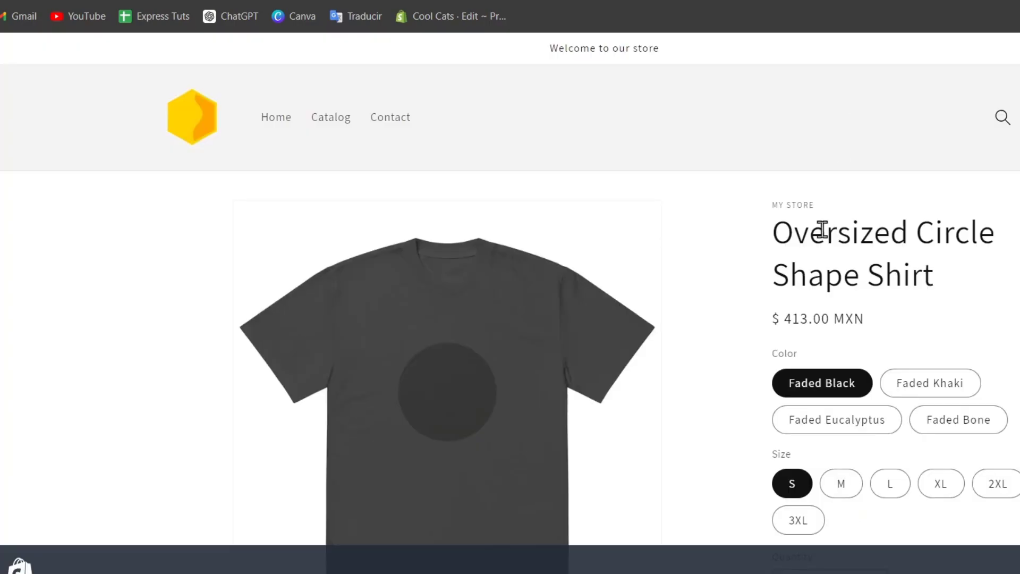
Close the storefront admin bar and choose to continue on the Judge.me Free plan
scroll(713, 200, down, 5)
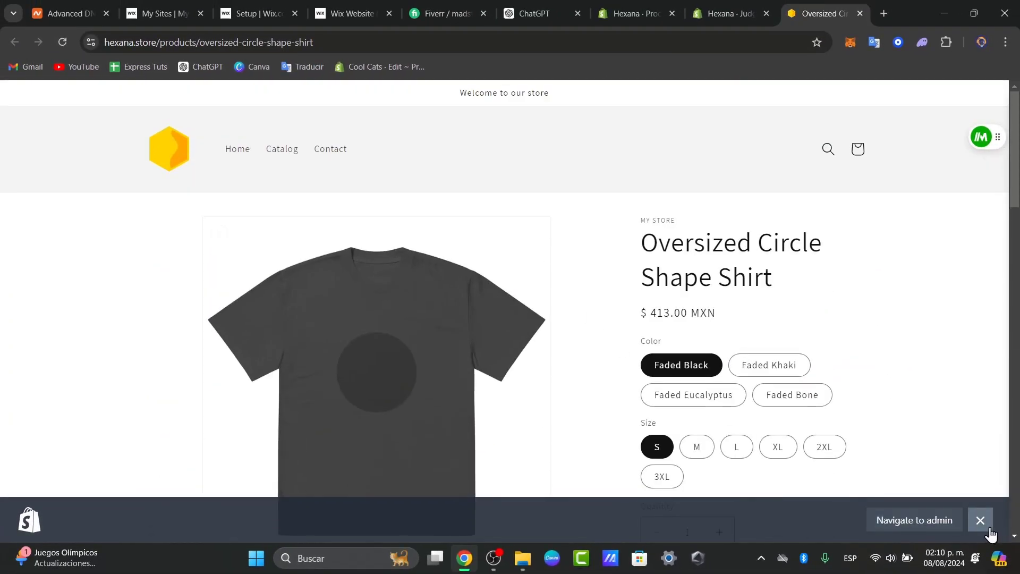
click(980, 520)
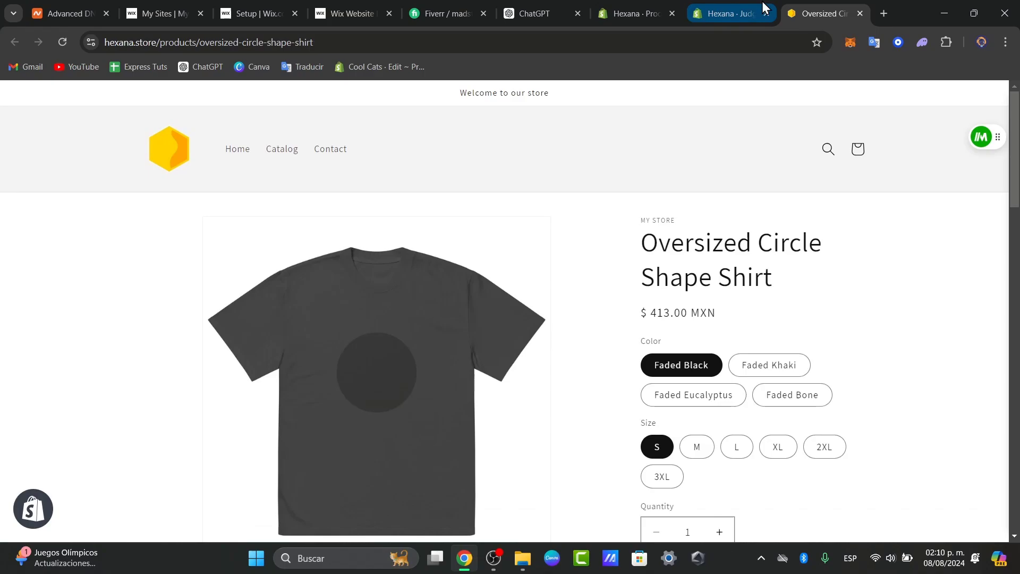
click(736, 11)
scroll(849, 221, down, 2)
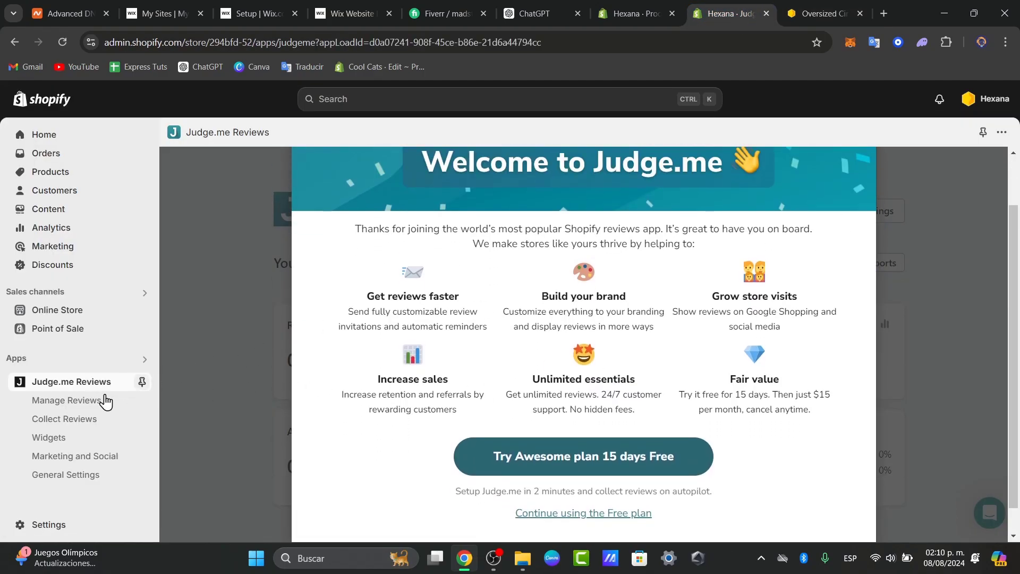
click(81, 404)
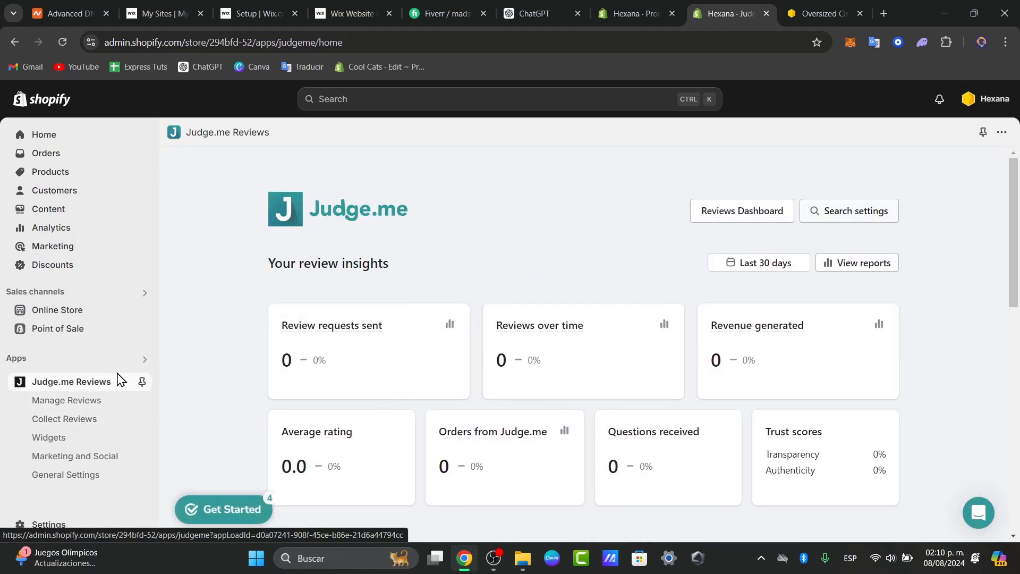
Reload the Oversized Circle Shape Shirt page and scroll to its Customer Reviews section
click(804, 2)
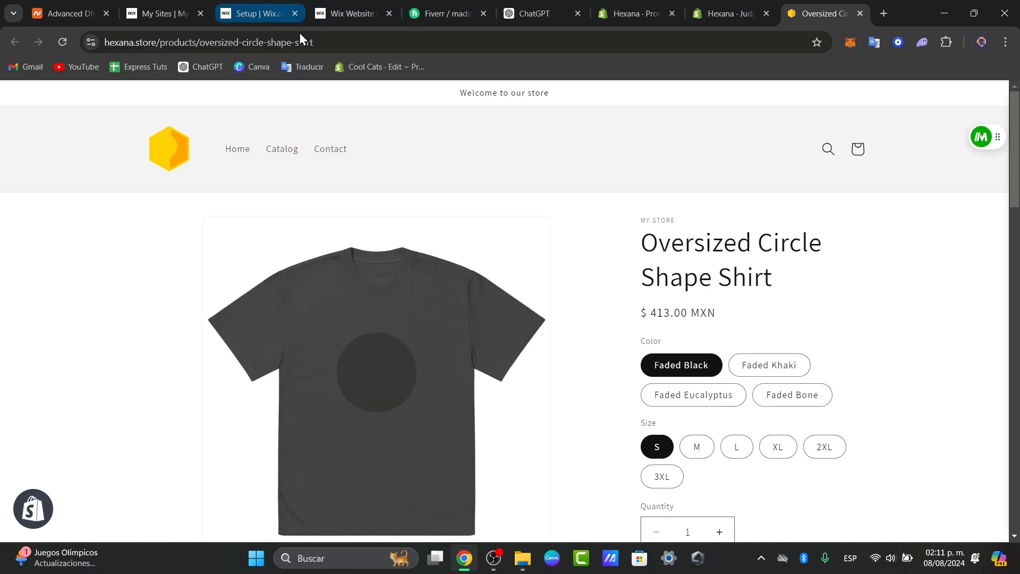
right_click(470, 314)
click(370, 145)
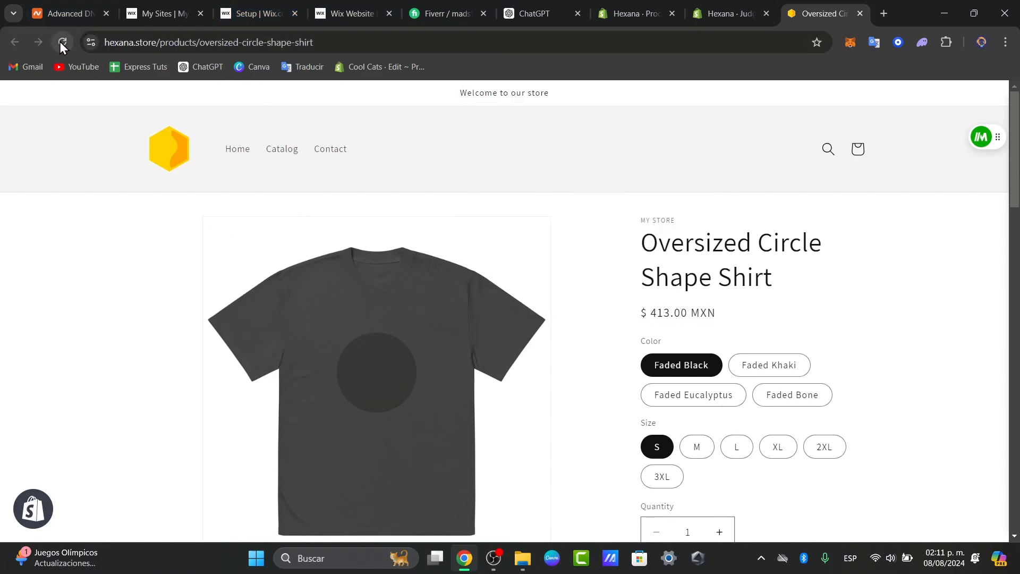
click(61, 43)
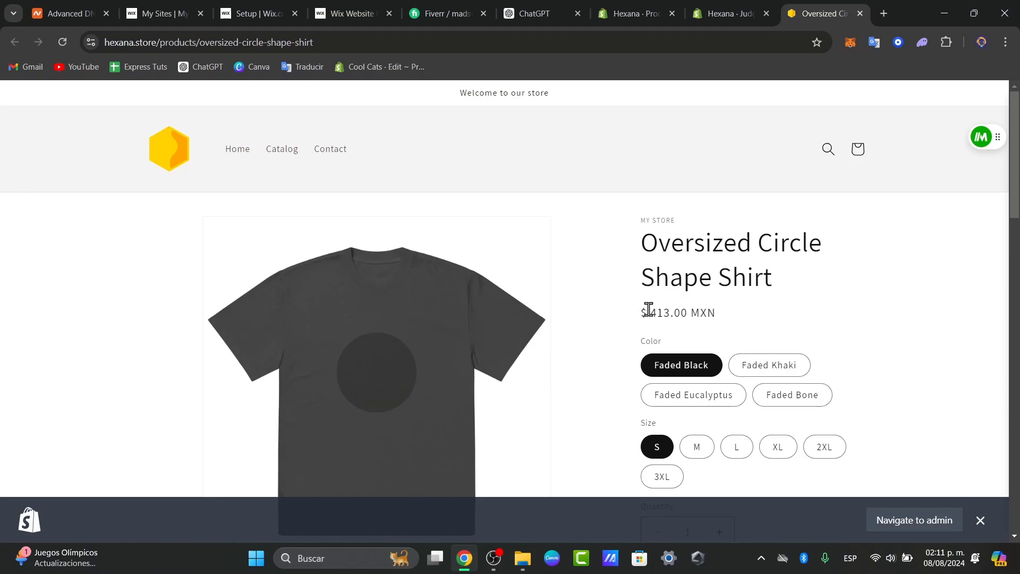
scroll(770, 324, down, 10)
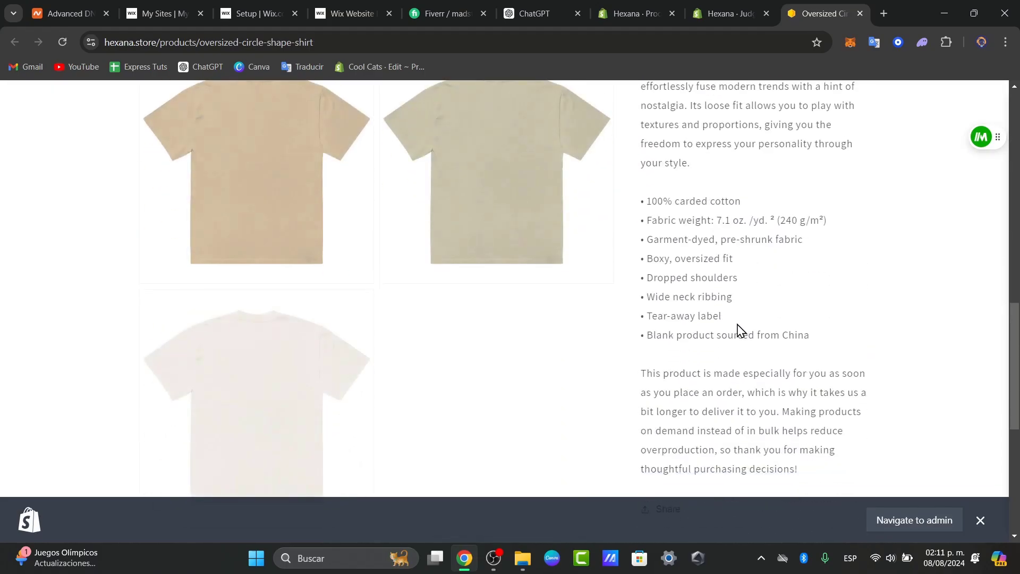
scroll(739, 330, down, 10)
scroll(739, 330, up, 5)
scroll(740, 330, down, 8)
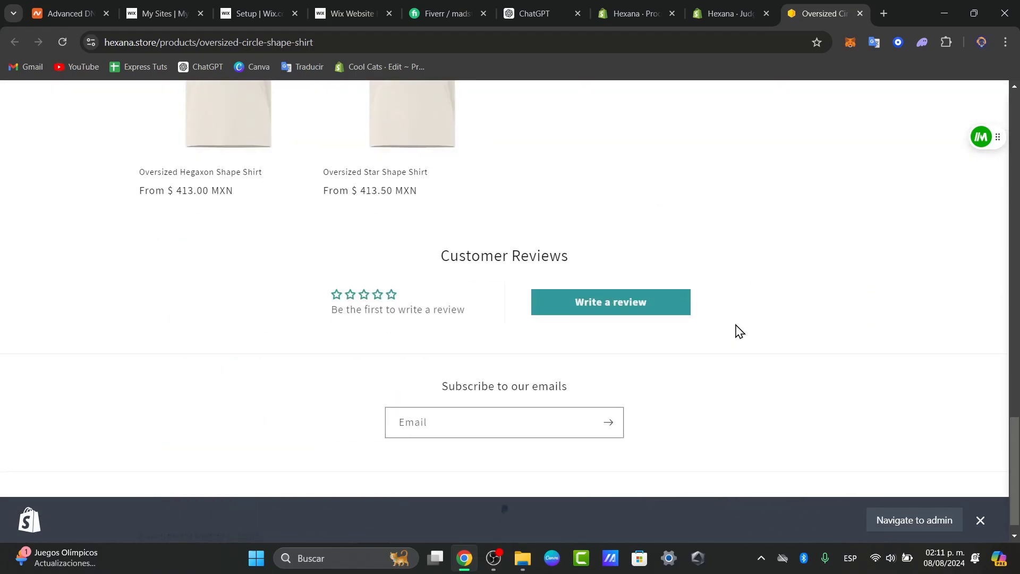
scroll(664, 335, up, 20)
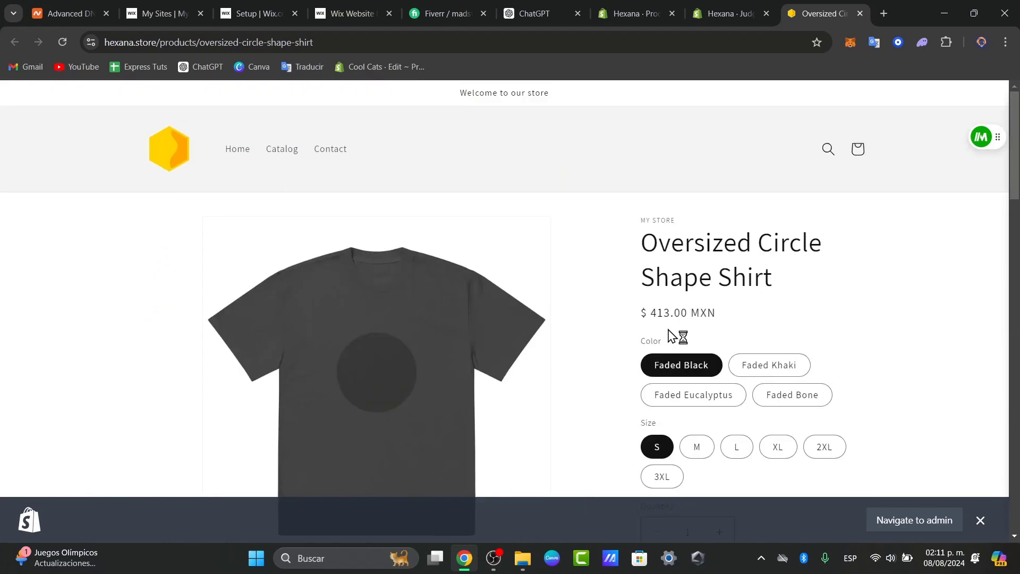
scroll(669, 335, down, 20)
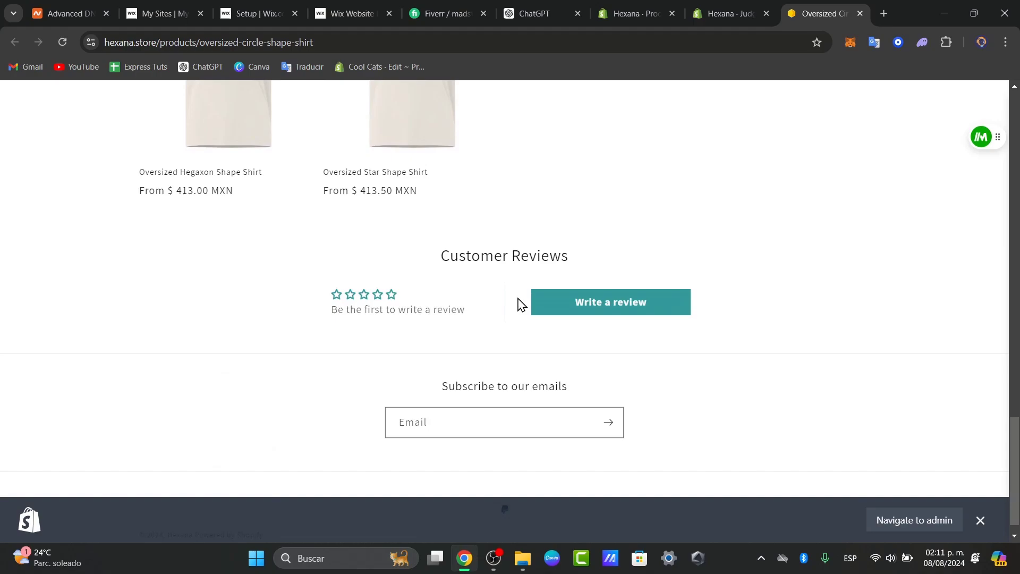
Write a review titled 'I love this clo…' with comments starting 'I rela…'
click(563, 302)
scroll(680, 278, up, 3)
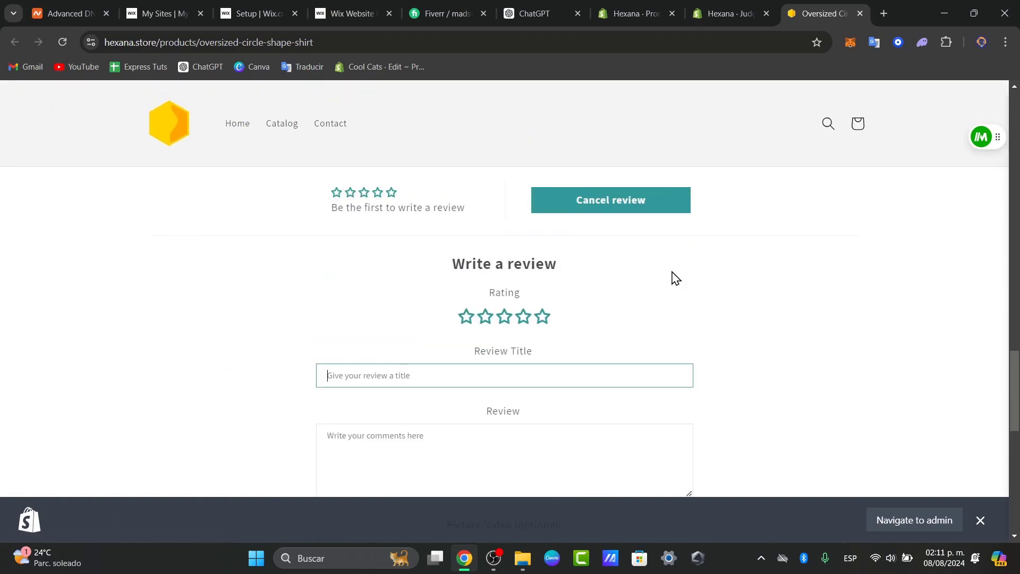
click(511, 370)
click(511, 371)
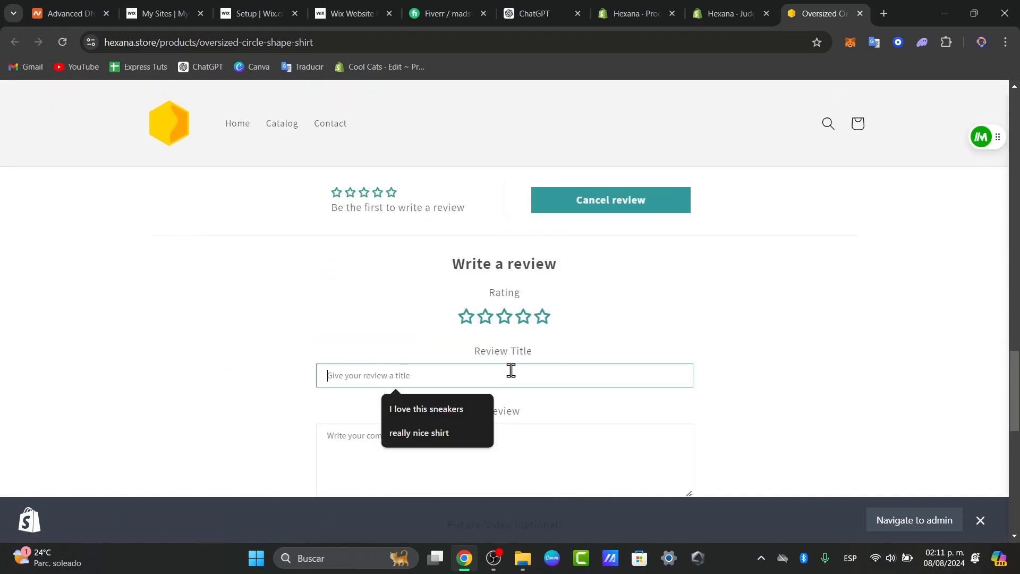
text(I love thi)
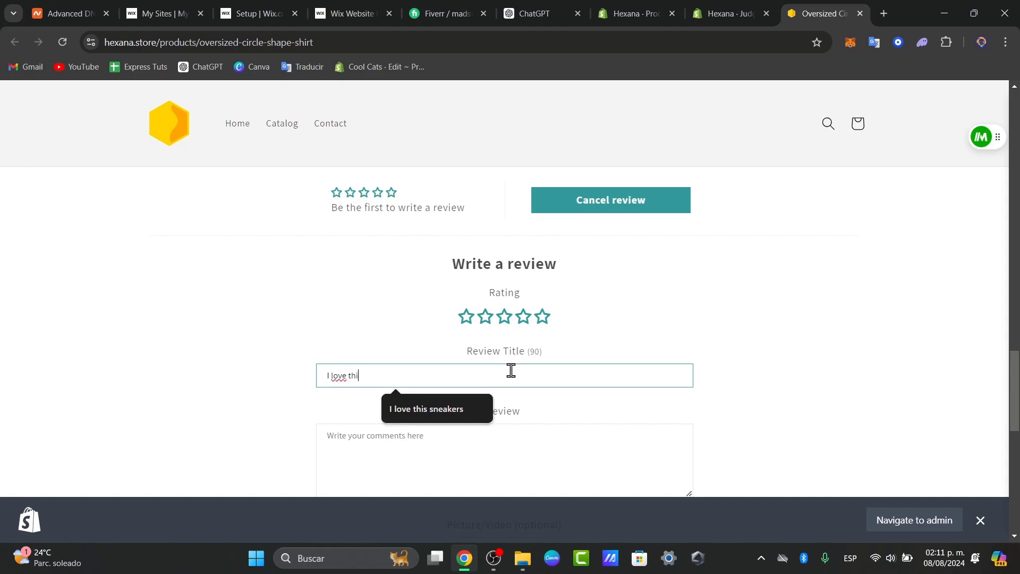
text(s clothes)
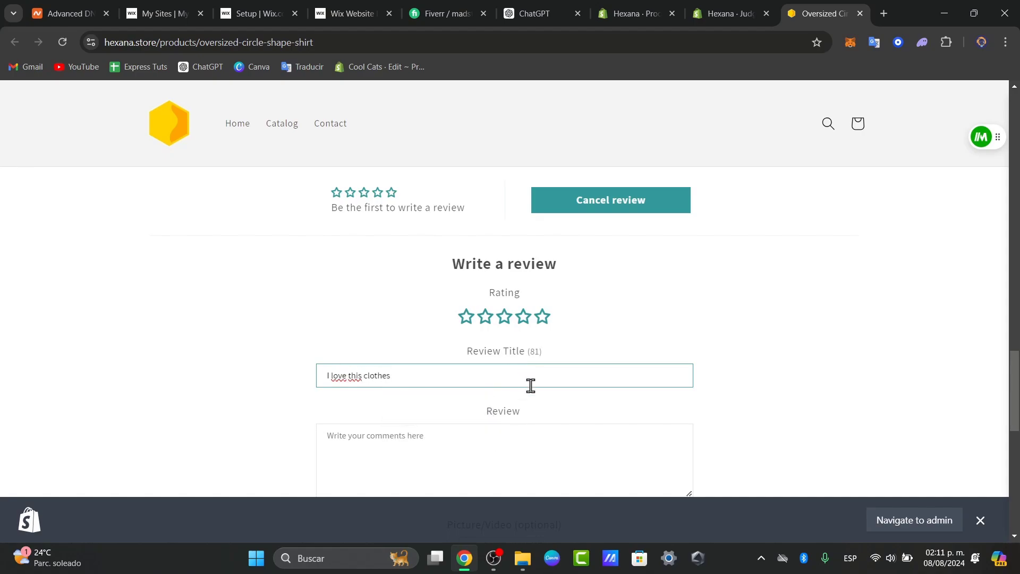
click(556, 437)
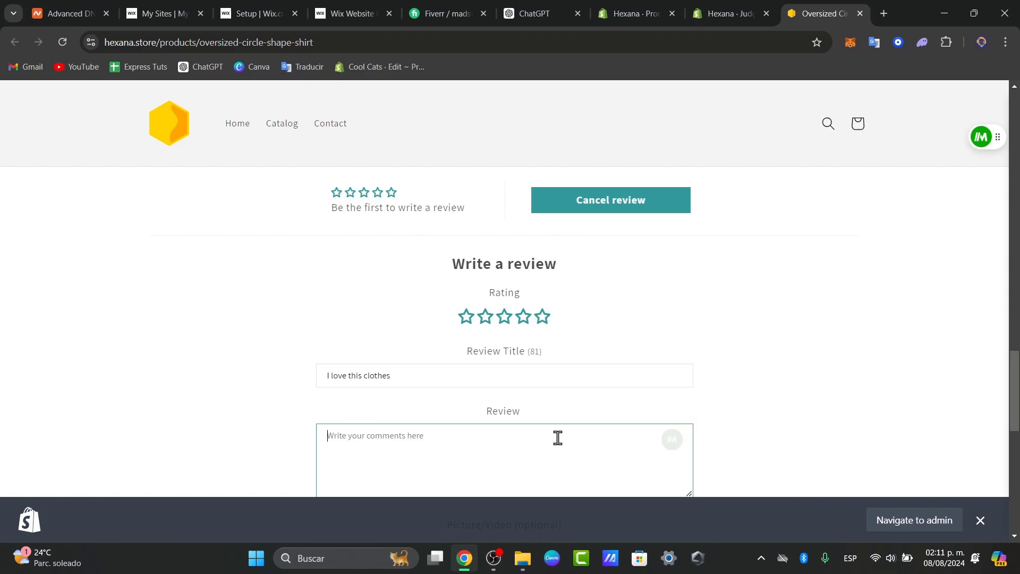
text(I rela)
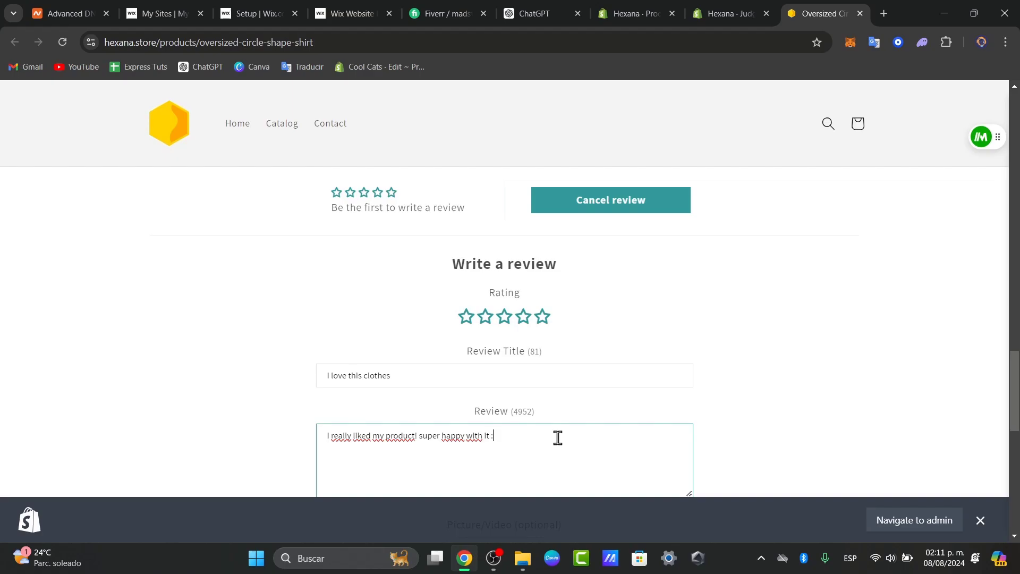
Enter the reviewer's public name and fill the e-mail from a saved autofill suggestion
scroll(793, 438, down, 3)
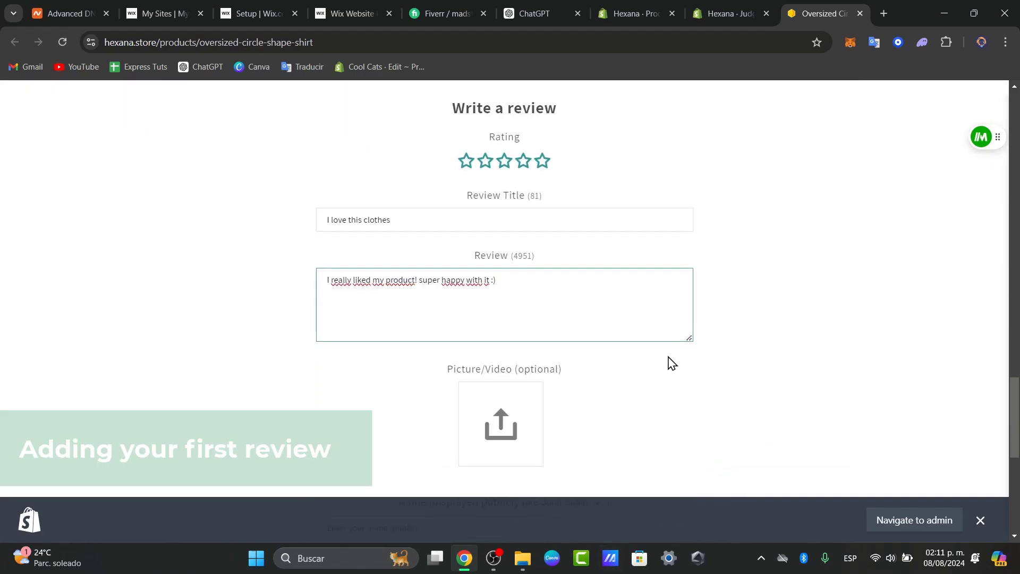
scroll(668, 362, down, 3)
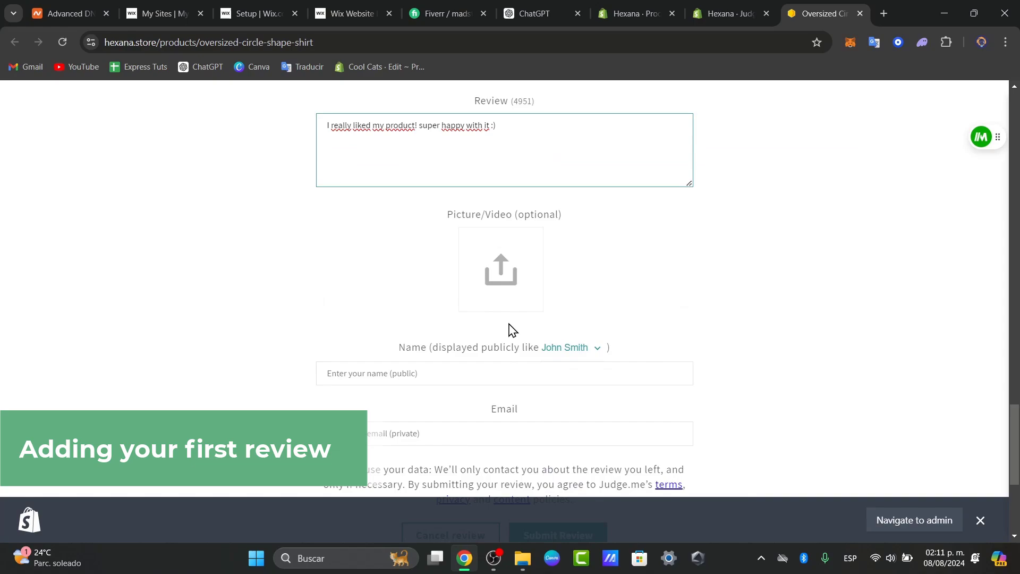
click(512, 364)
text(stpehen)
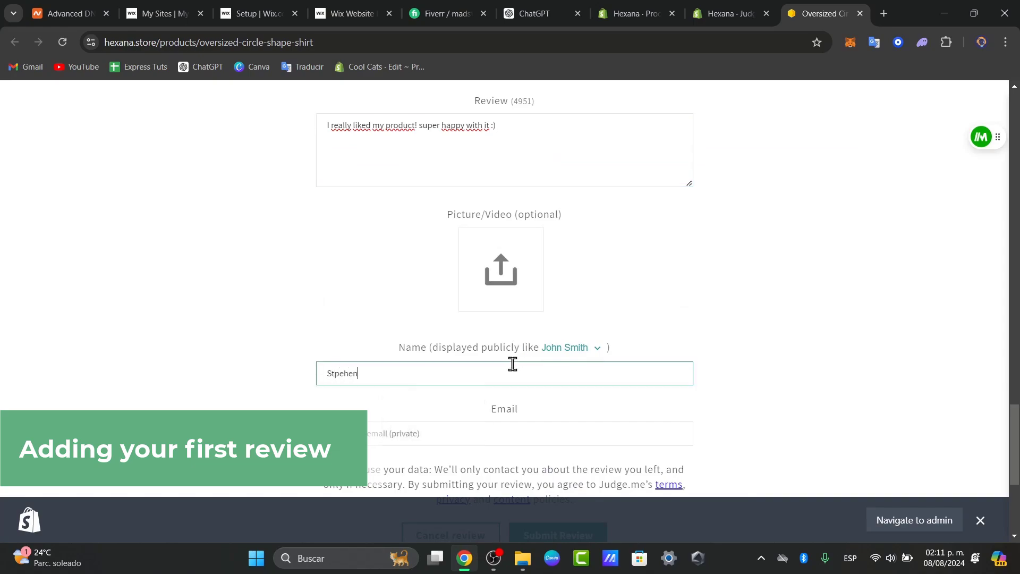
text(ephen)
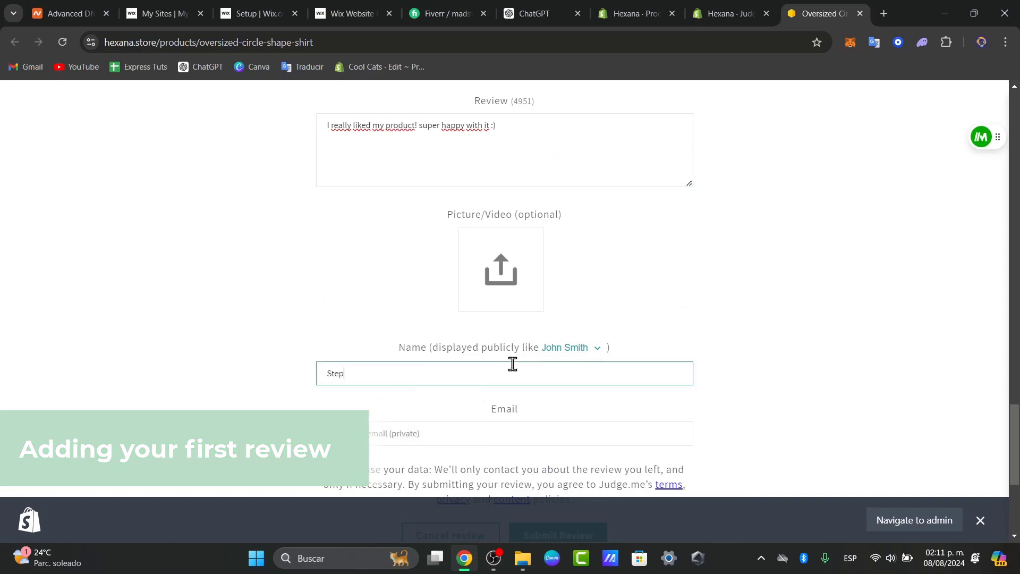
click(589, 444)
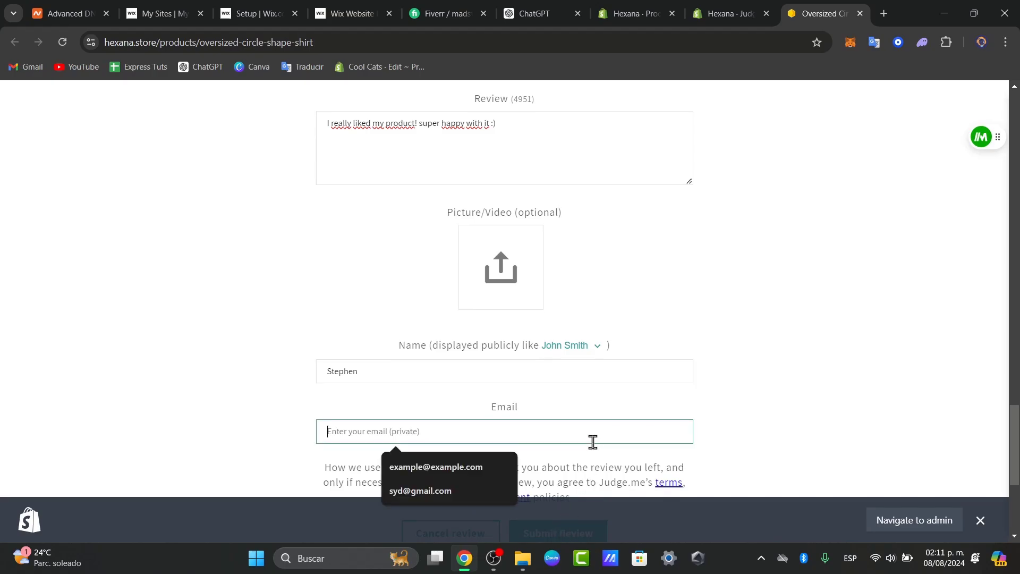
scroll(587, 439, down, 3)
click(574, 272)
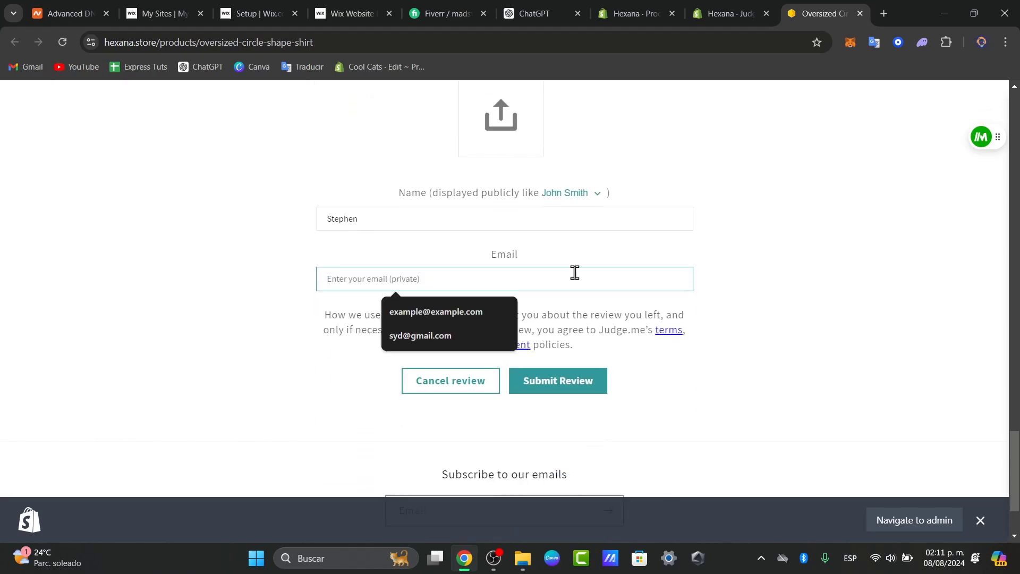
click(436, 312)
click(578, 378)
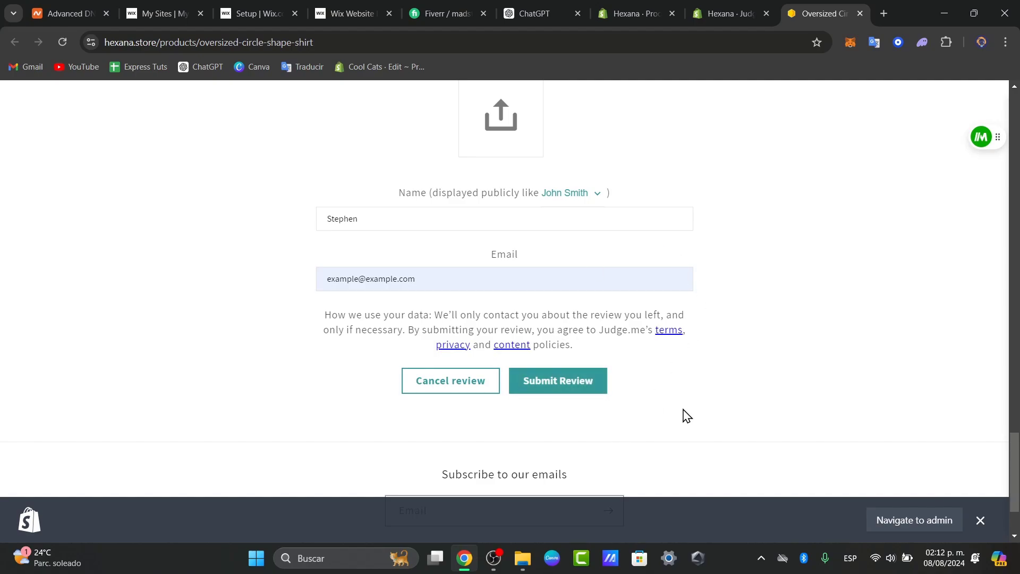
Check the Judge.me reviews list in admin, then submit the review on the product page
scroll(683, 412, down, 2)
click(722, 14)
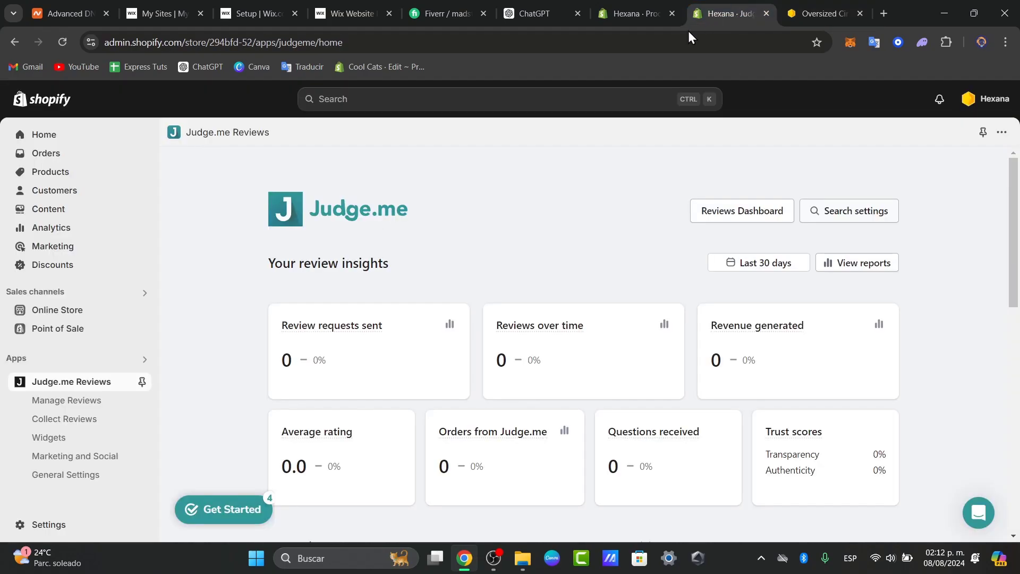
click(85, 382)
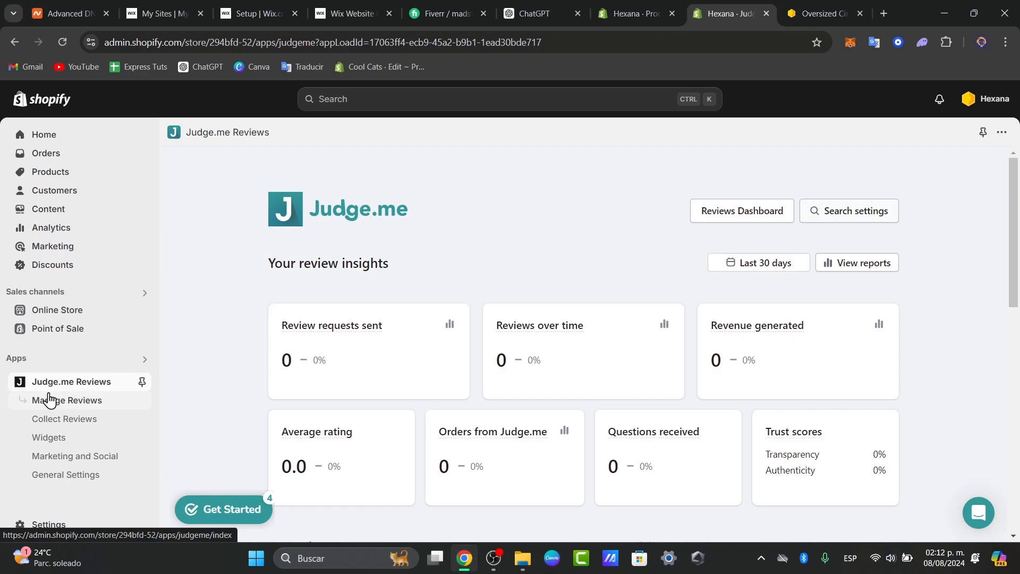
click(66, 407)
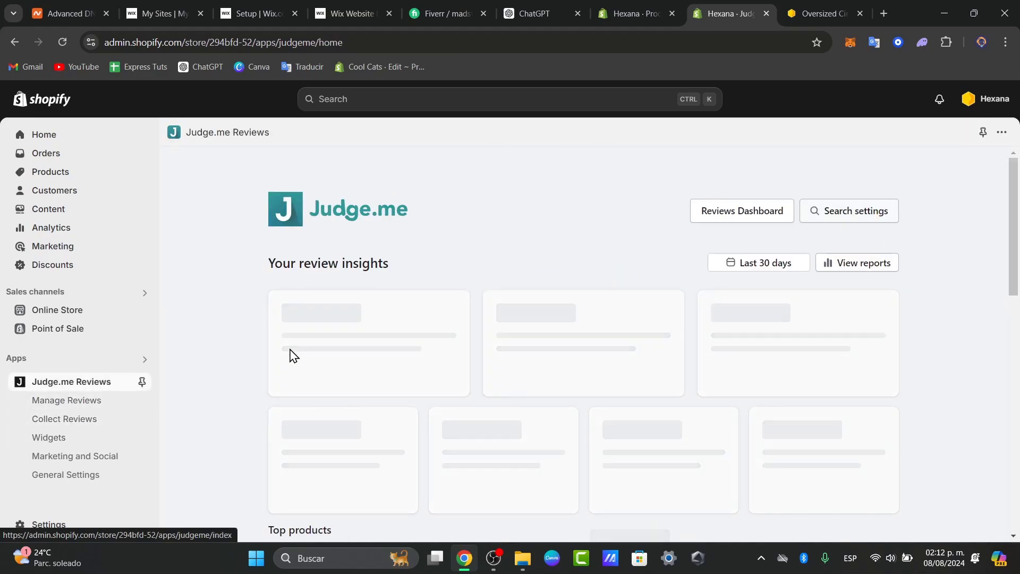
scroll(623, 337, down, 8)
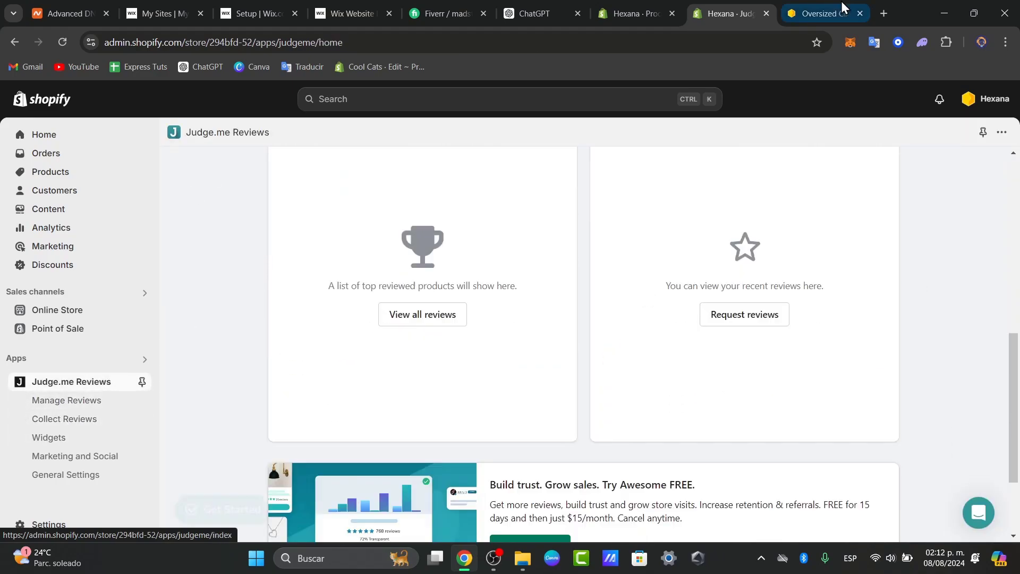
click(845, 10)
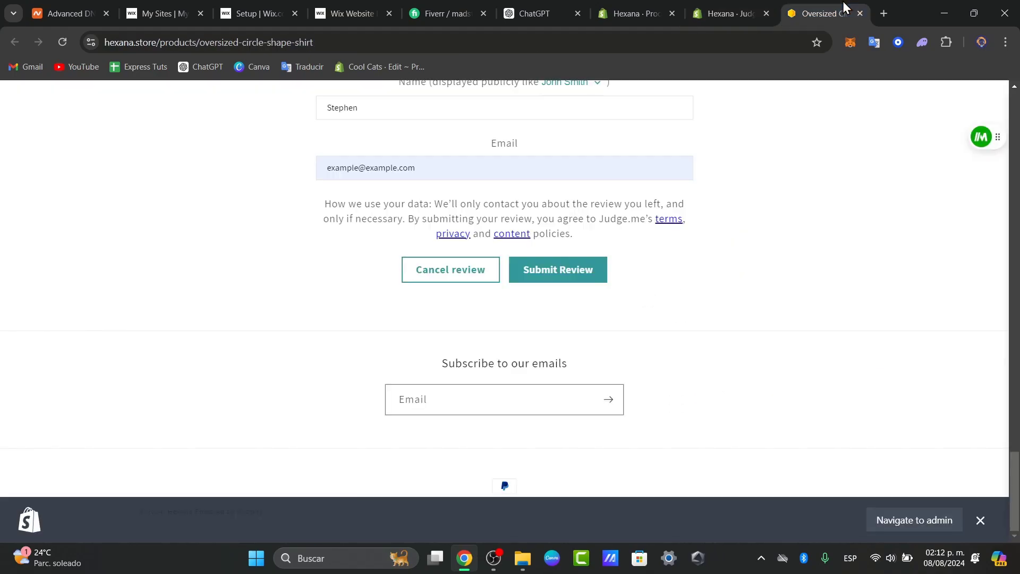
click(567, 268)
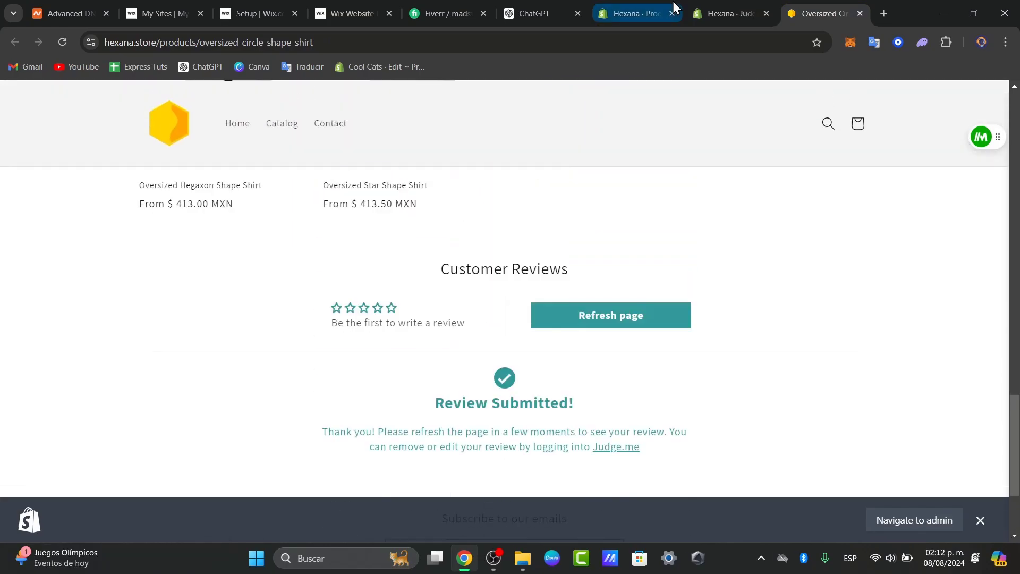
Confirm the new published 5-star review is listed in Judge.me's Manage Reviews, then return to the storefront product page
click(722, 10)
click(87, 402)
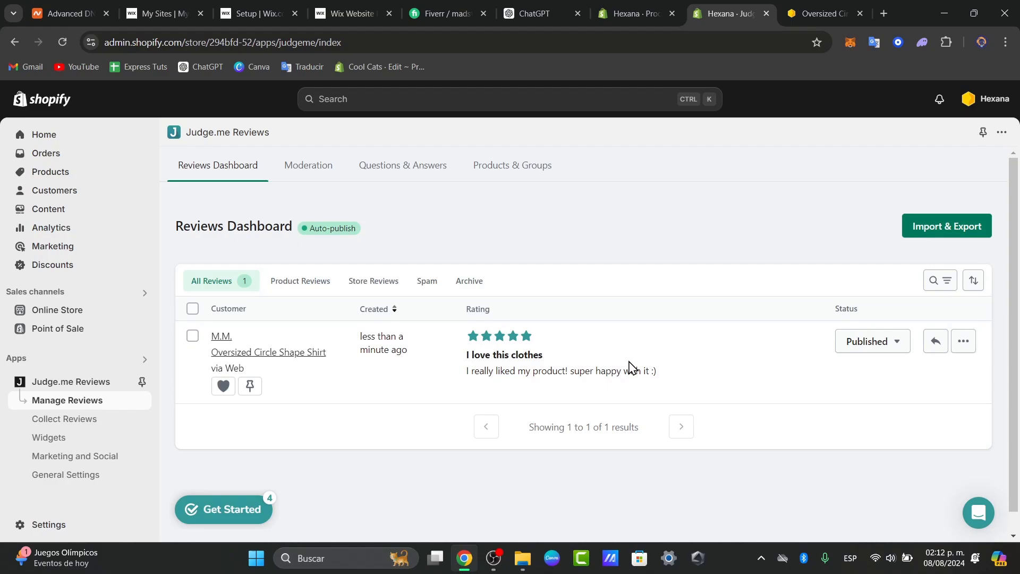
click(965, 340)
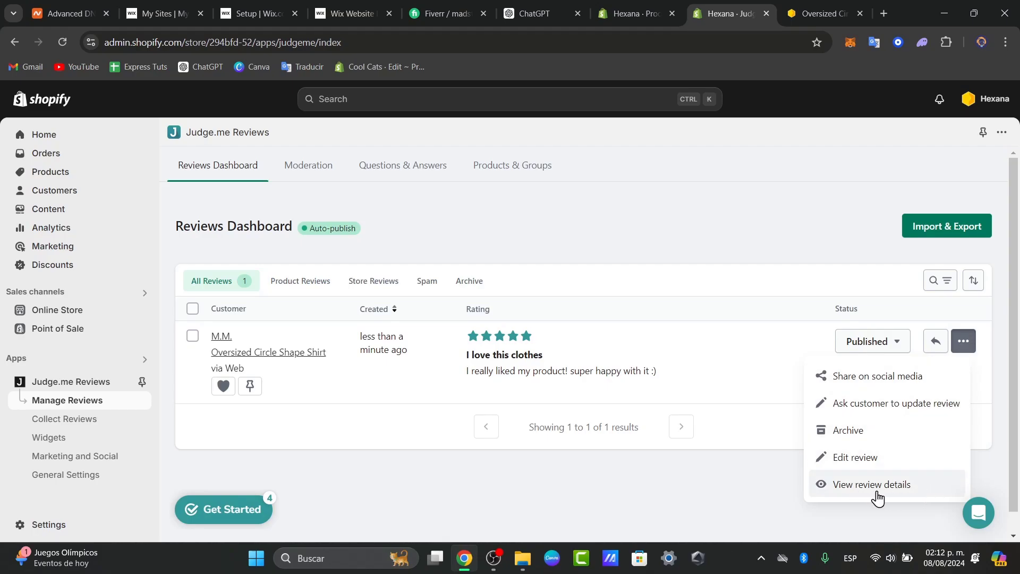
click(652, 430)
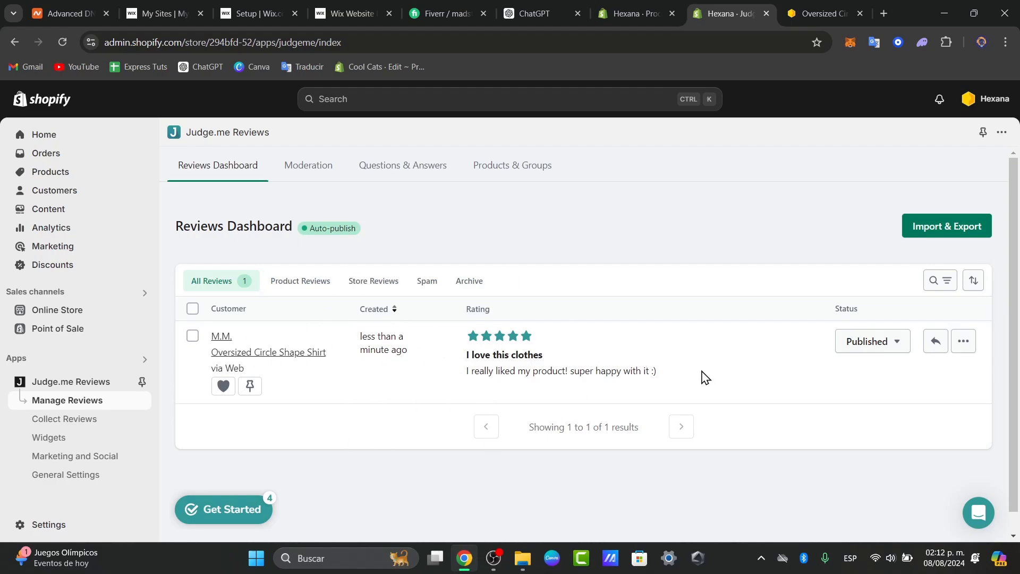
click(816, 8)
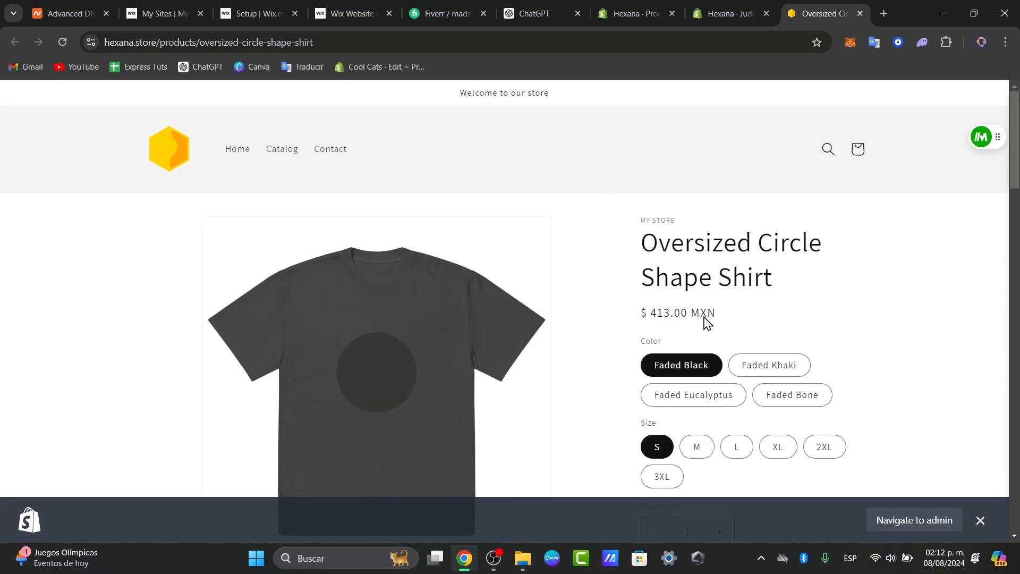
Scroll the product page to Customer Reviews to see the 5.00 out of 5 'I love this clothes' review
scroll(706, 322, down, 18)
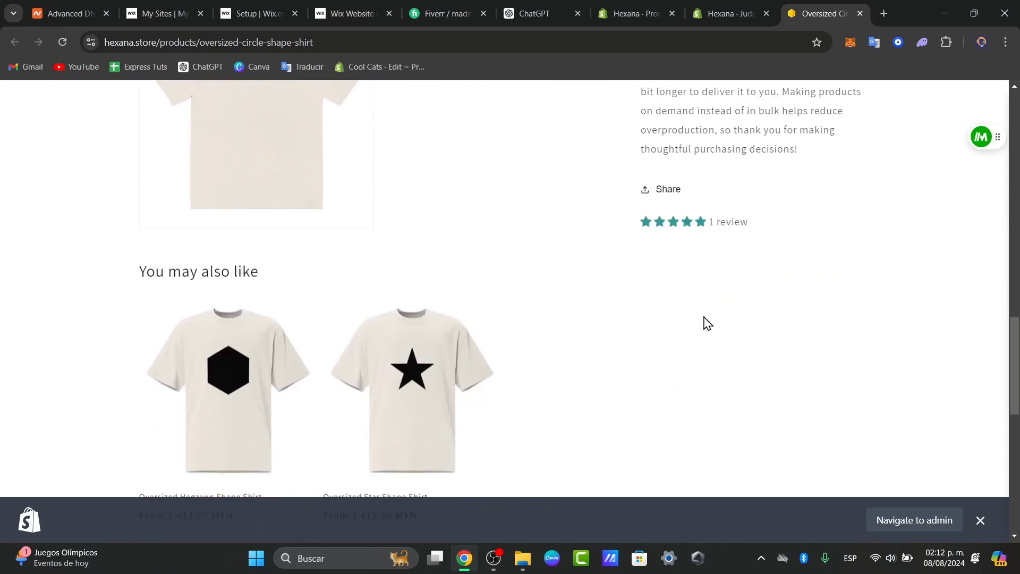
scroll(735, 228, down, 5)
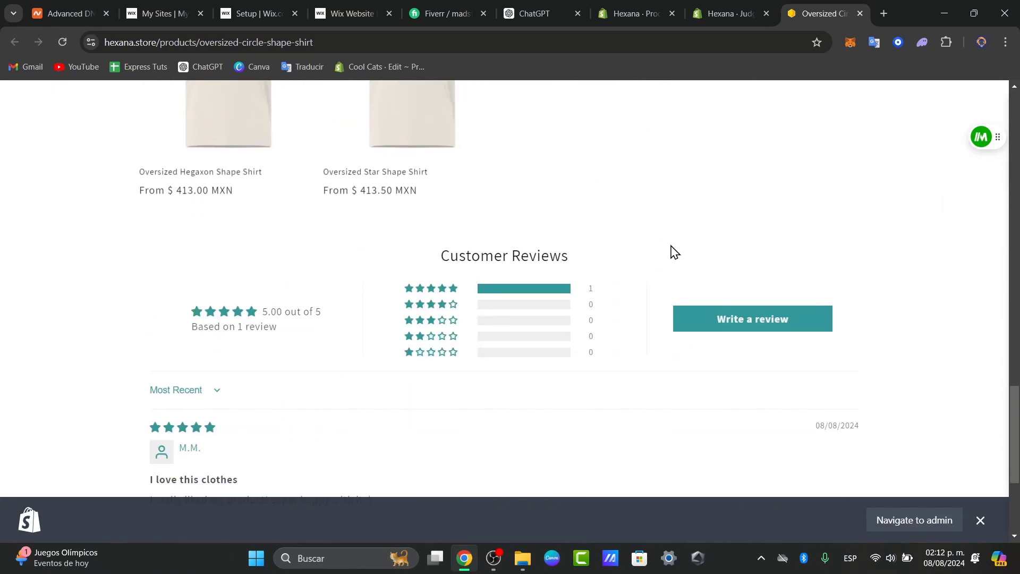
scroll(214, 457, down, 3)
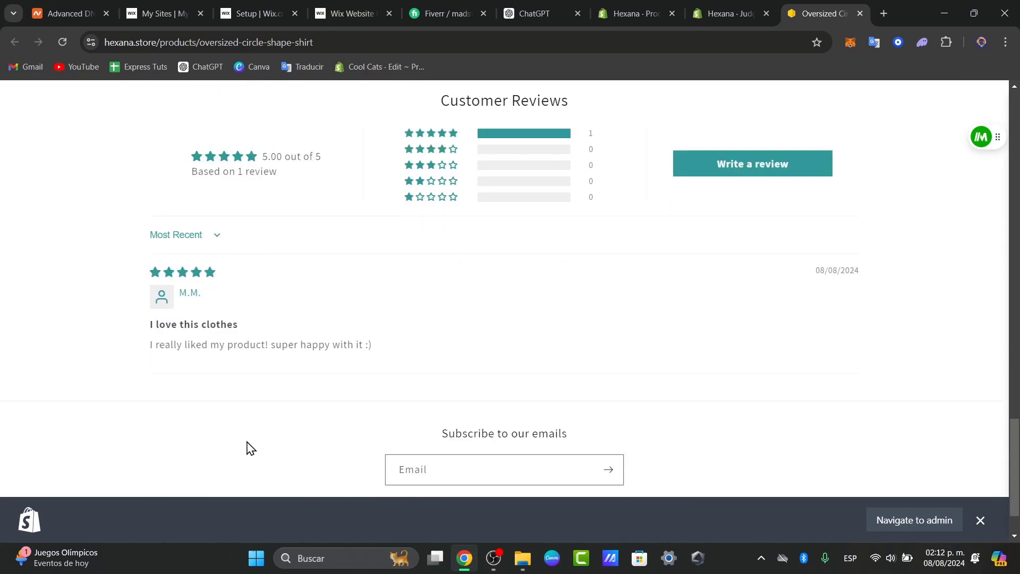
Compare the storefront review against the Judge.me admin, ending on the Judge.me Reviews Dashboard
click(688, 11)
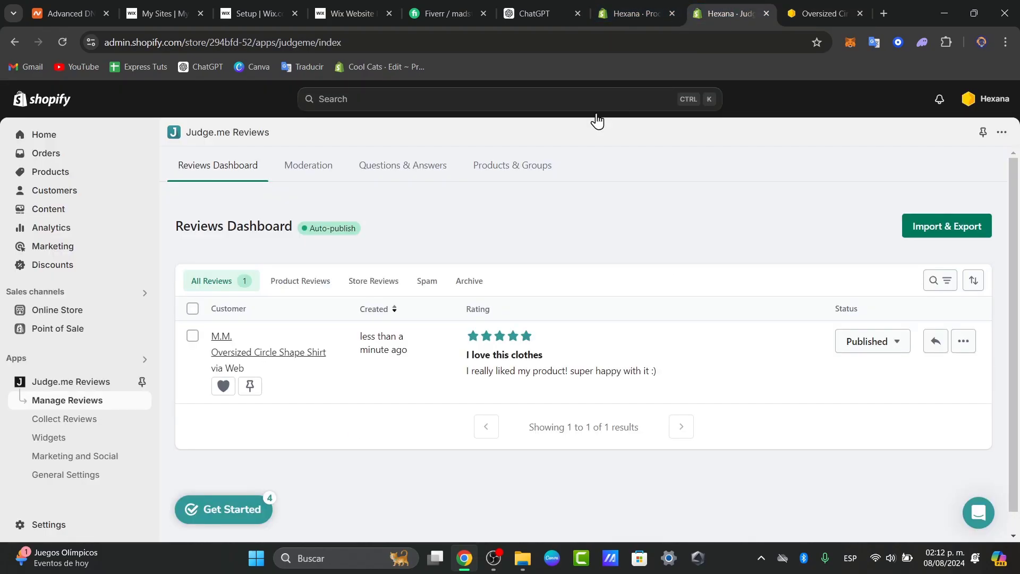
click(844, 9)
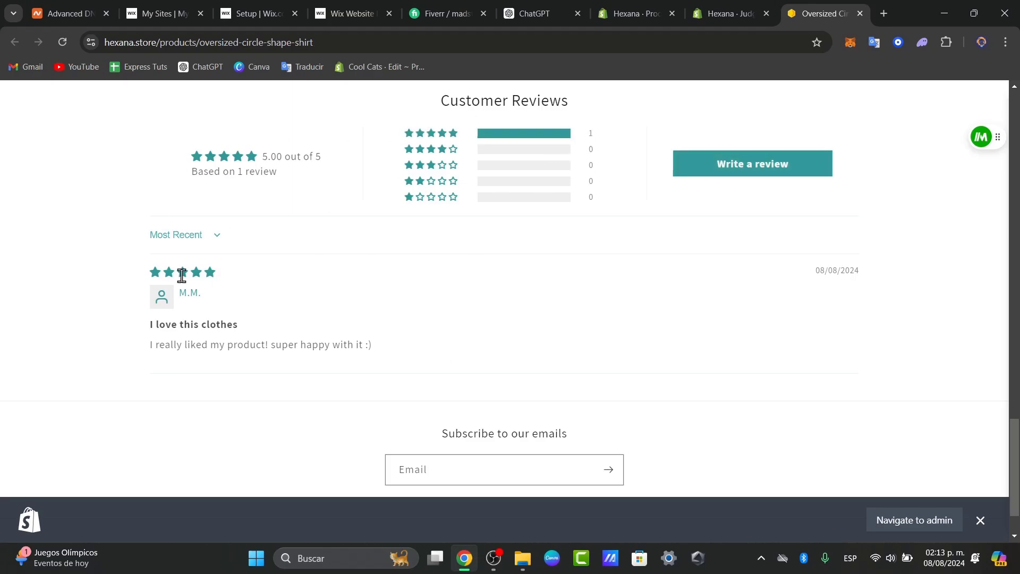
click(715, 7)
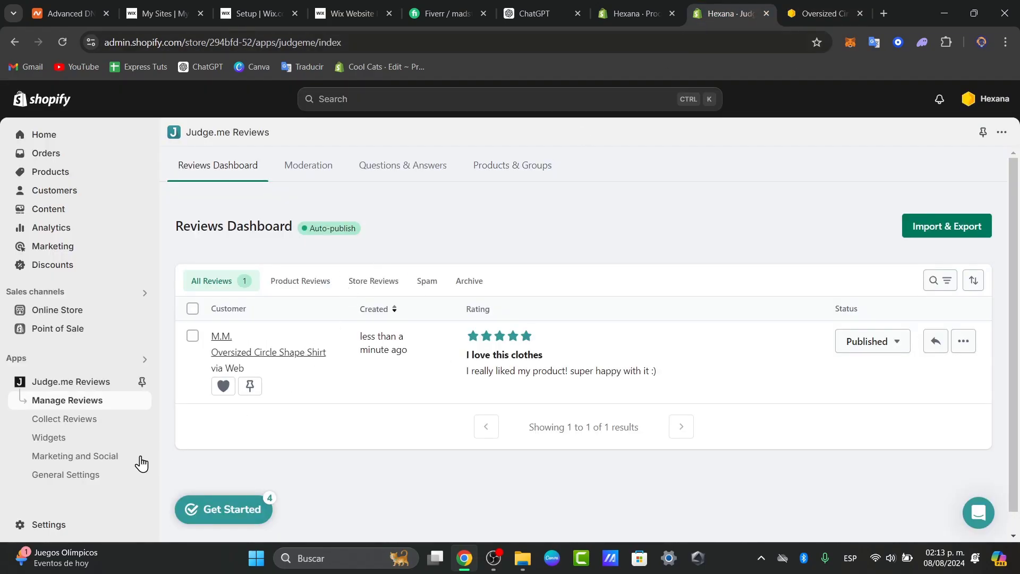
Go through Judge.me Widgets to General Settings, where admin and widget language are both English
click(77, 445)
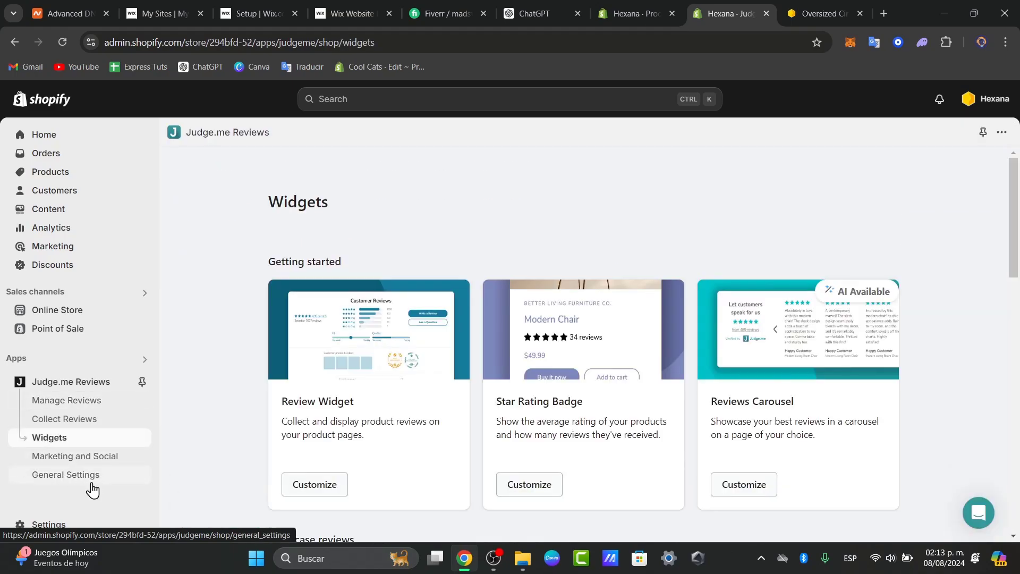
click(91, 484)
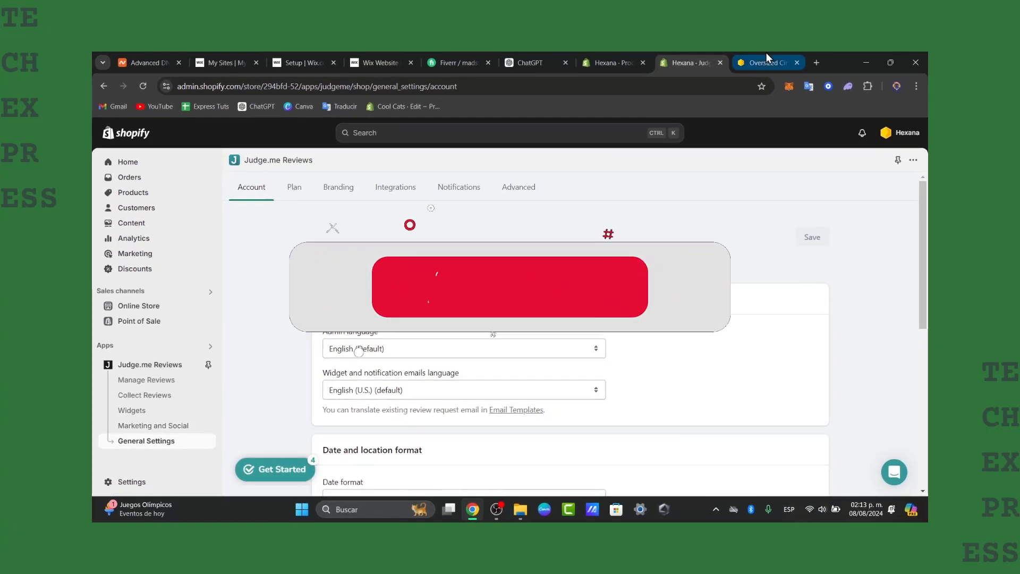
mouse_move(767, 55)
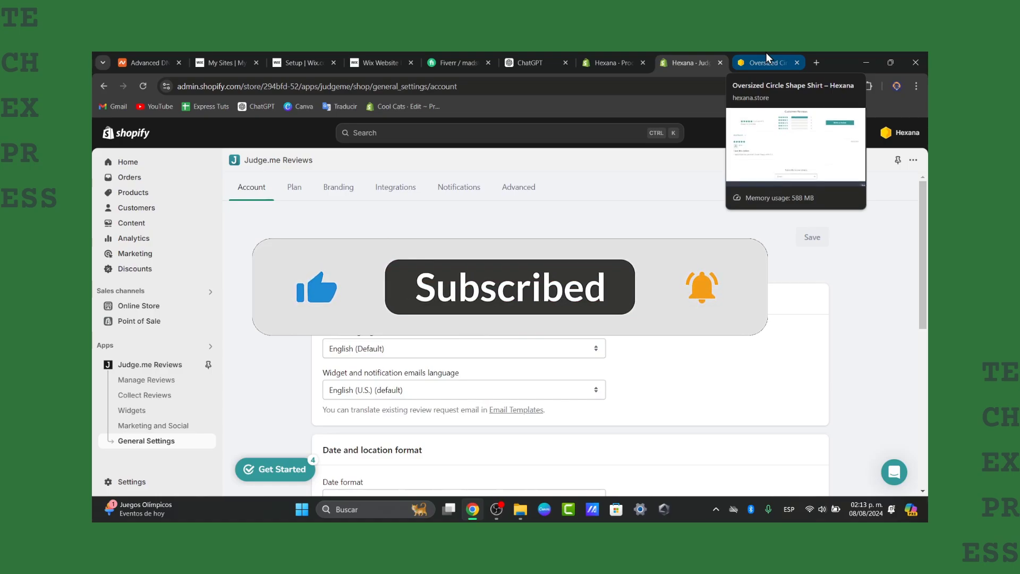